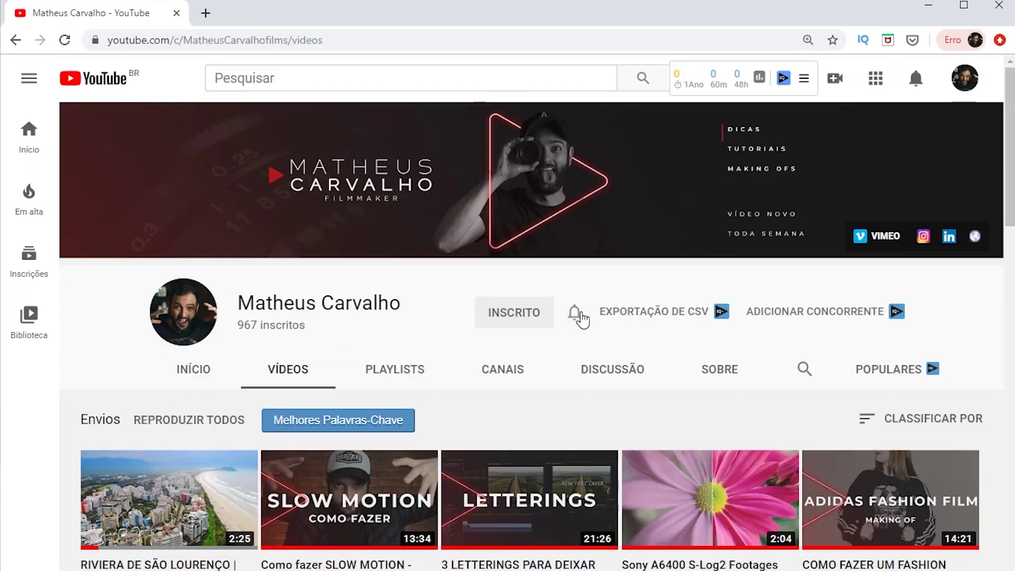
Step: Set the channel's bell to Todas, then open the Pepsi commercial making-of video from its uploads
click(575, 312)
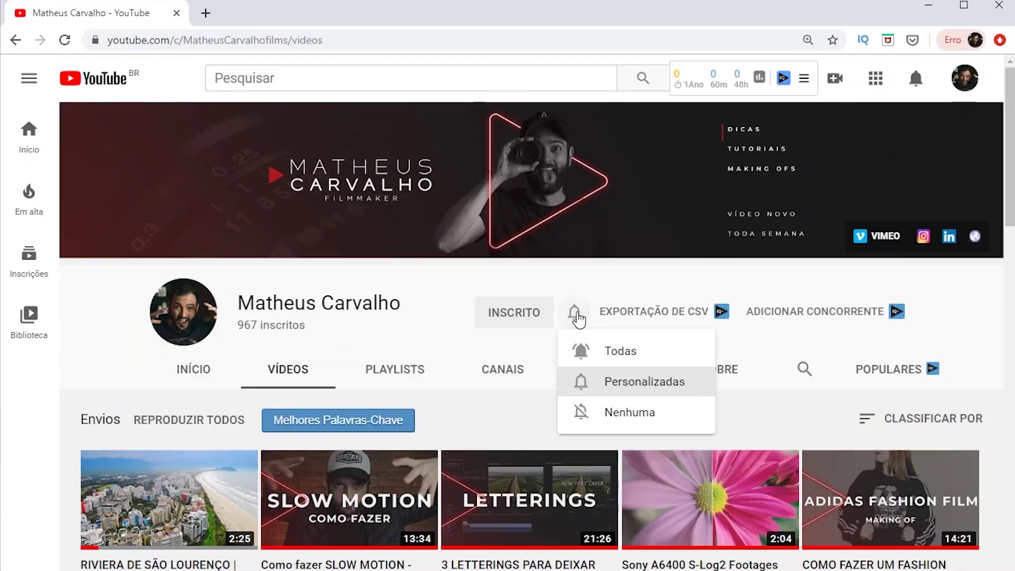
click(603, 351)
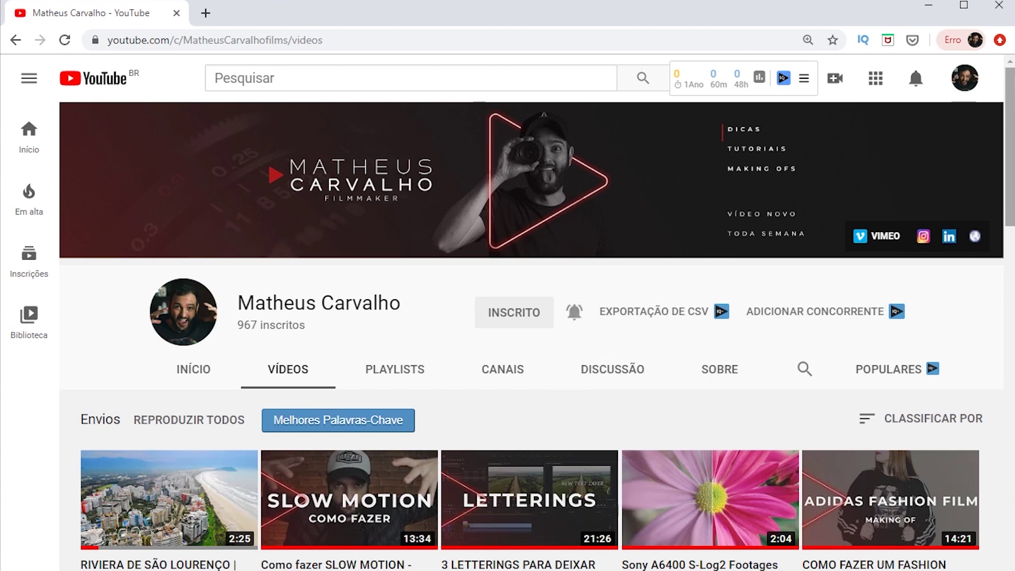
scroll(528, 317, down, 4)
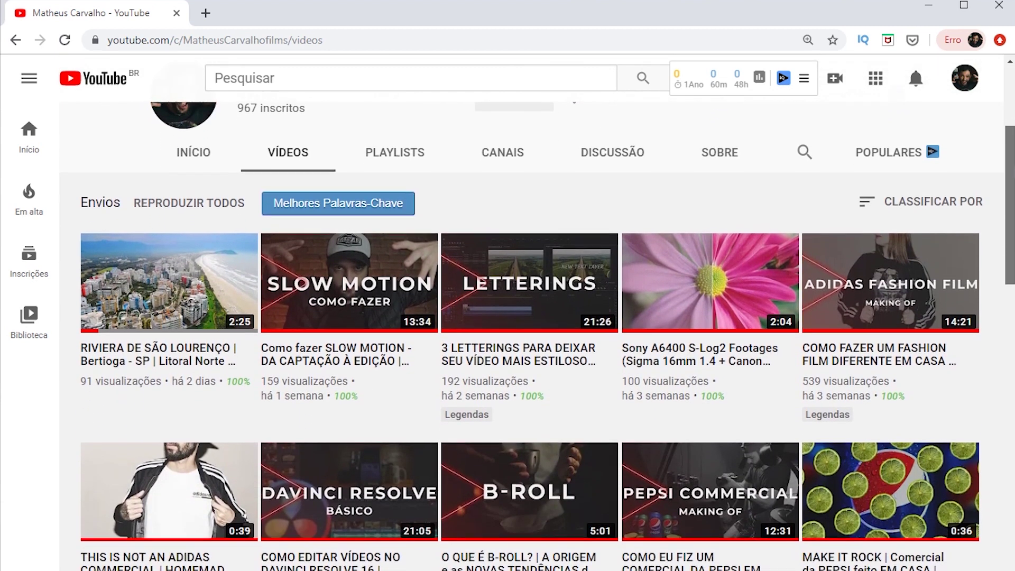
scroll(529, 317, down, 1)
scroll(528, 317, down, 1)
scroll(529, 317, down, 1)
scroll(528, 317, down, 1)
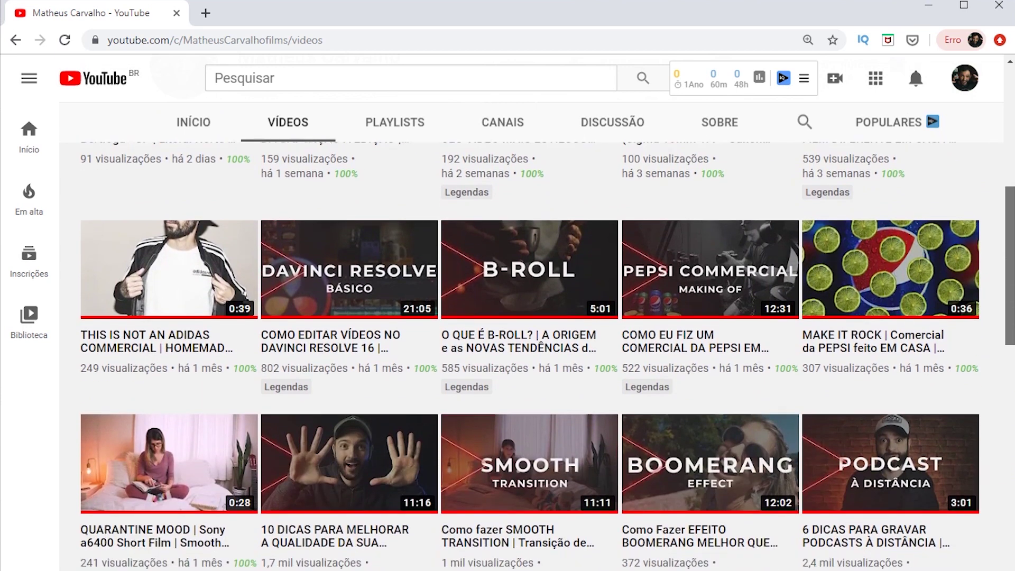
scroll(528, 317, down, 1)
scroll(529, 317, down, 1)
scroll(528, 317, down, 1)
scroll(528, 317, down, 1)
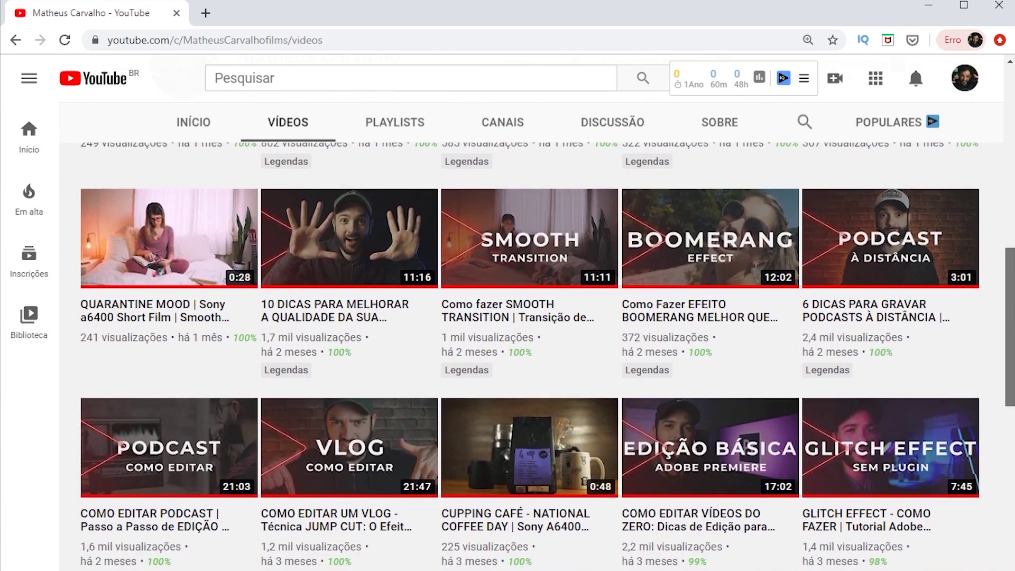
scroll(529, 317, down, 1)
scroll(528, 317, down, 1)
scroll(528, 317, down, 1)
scroll(529, 317, down, 1)
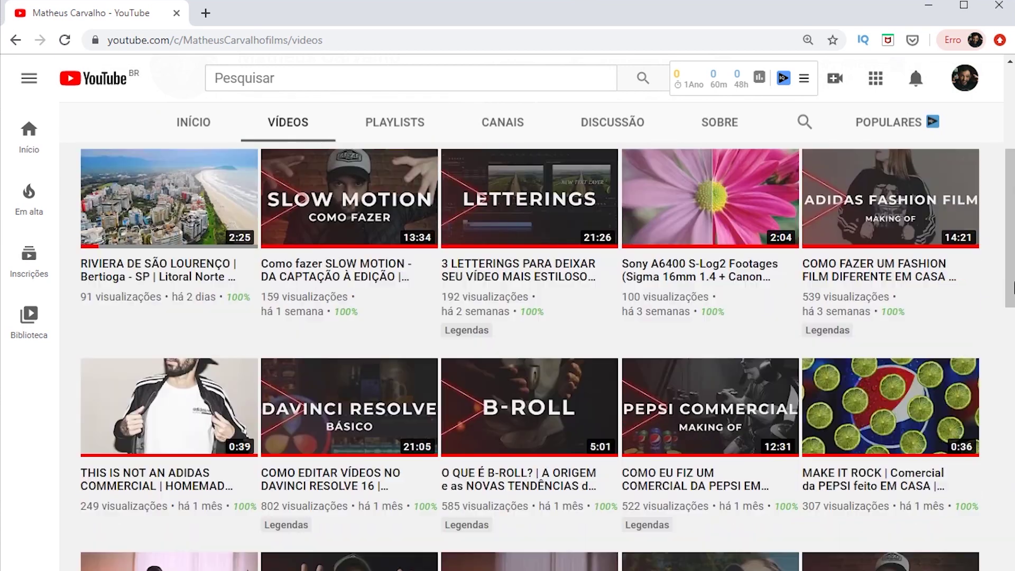
click(708, 407)
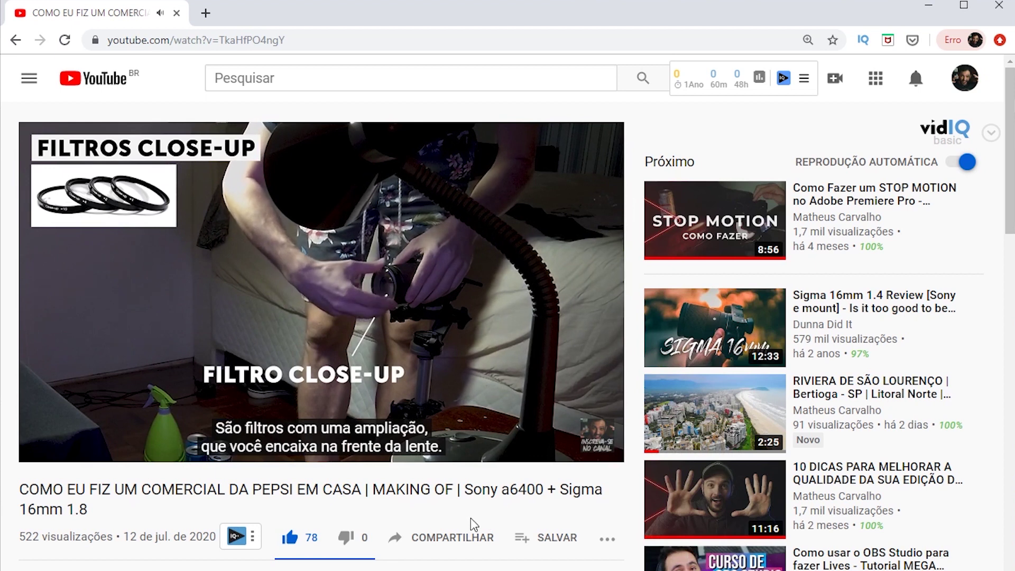
Step: Open the '10 DICAS PARA MELHORAR A QUALIDADE...' recommended video from the Próximo sidebar
click(714, 498)
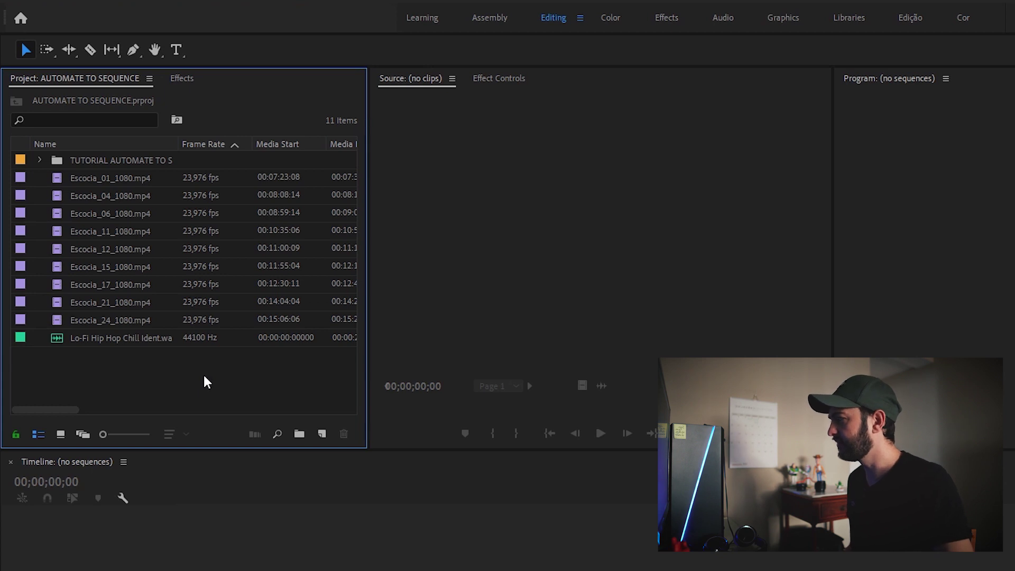
Step: Create a new Digital SLR 1080p DSLR 1080p24 sequence titled AUTOMATE TO SEQUENCE
click(322, 434)
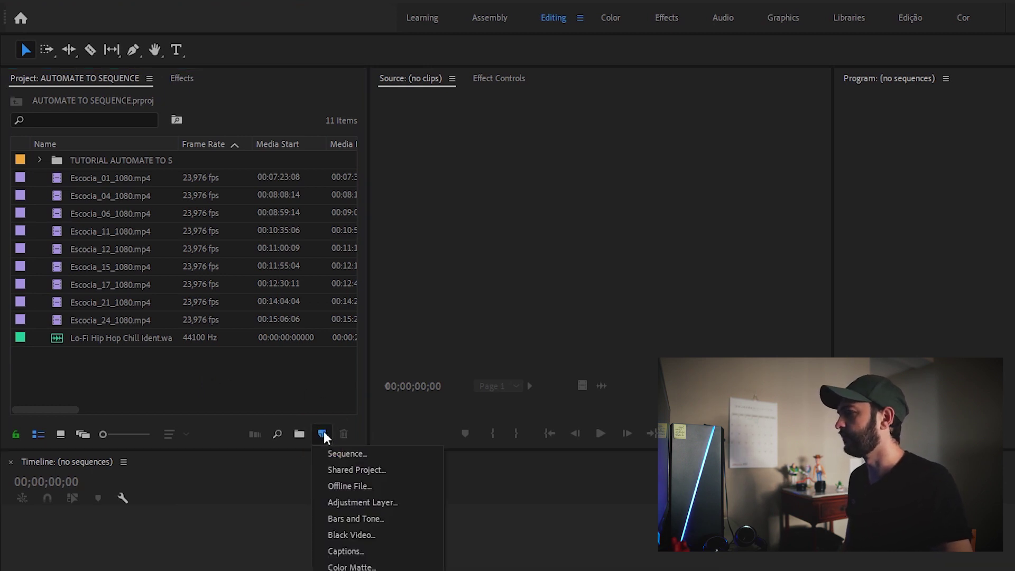
click(344, 454)
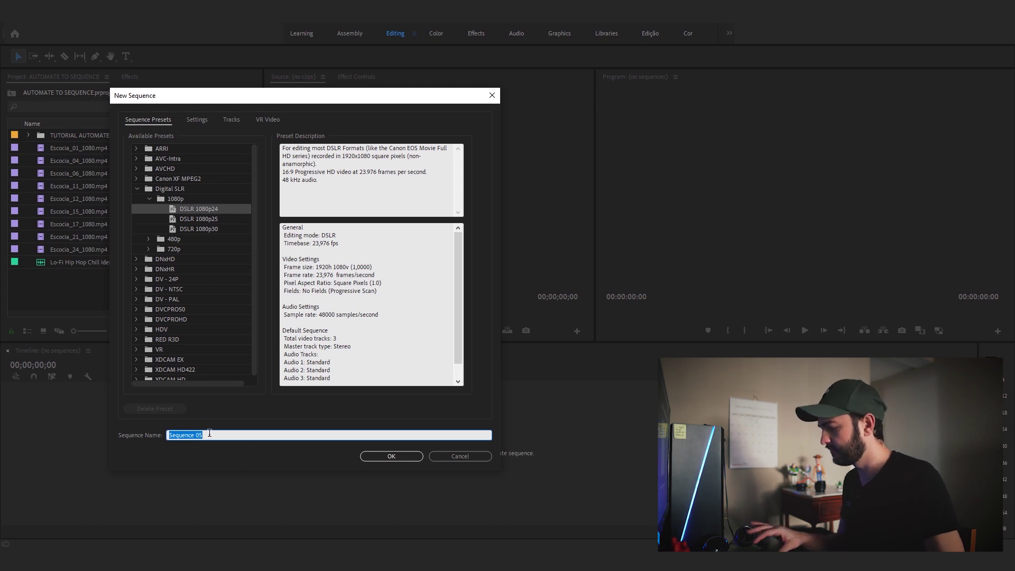
text(AUTOMATE TO SEQUENCE)
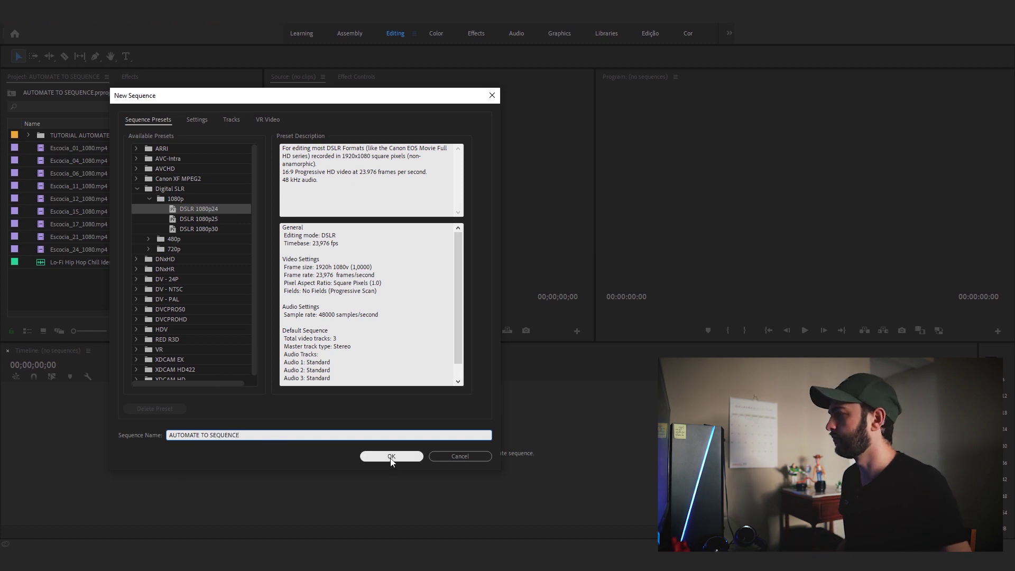
click(391, 457)
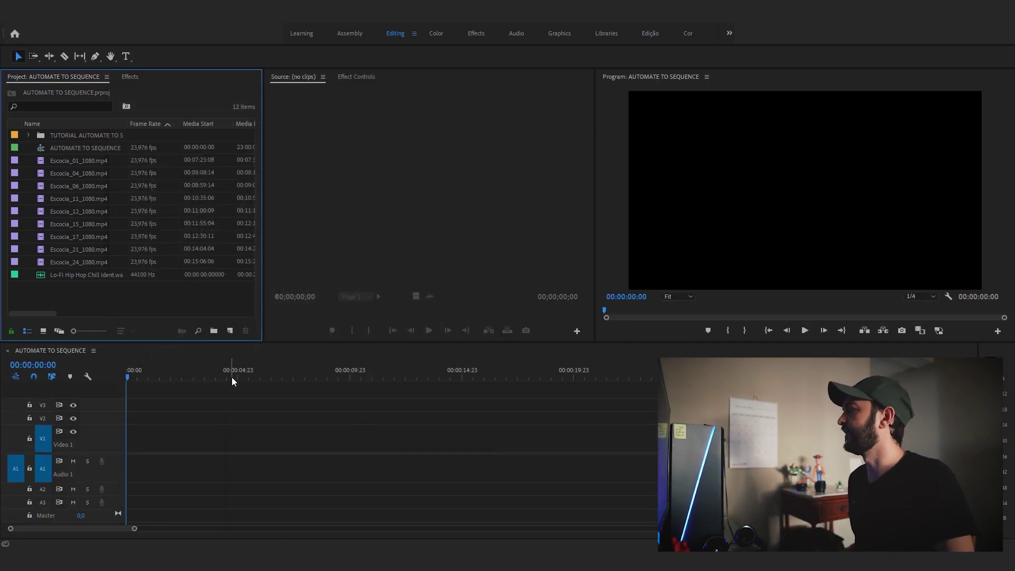
Step: Place the Lo-Fi Hip Hop Chill Ident music on track A1 at the sequence start
drag(23, 158, 83, 258)
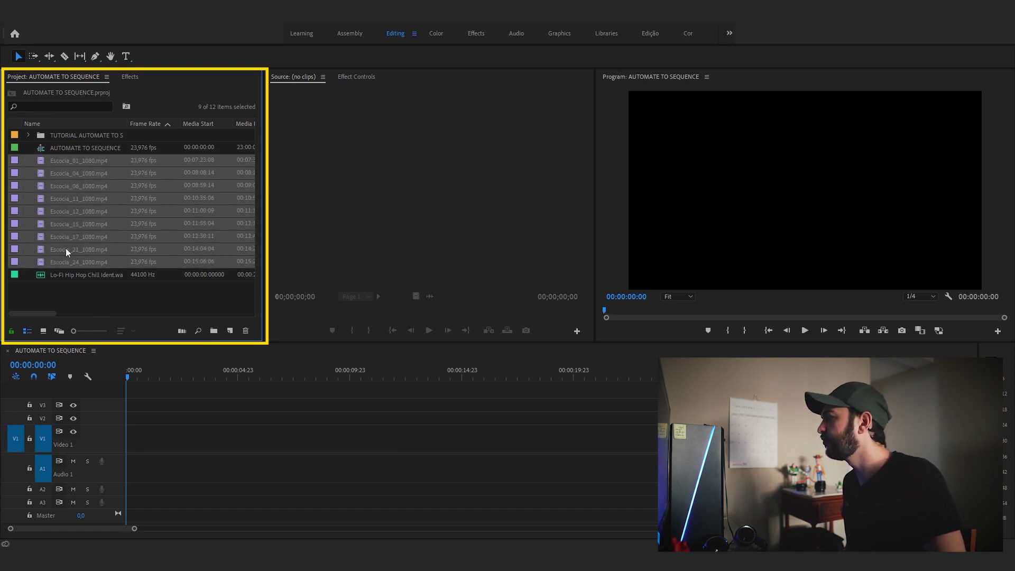
click(45, 277)
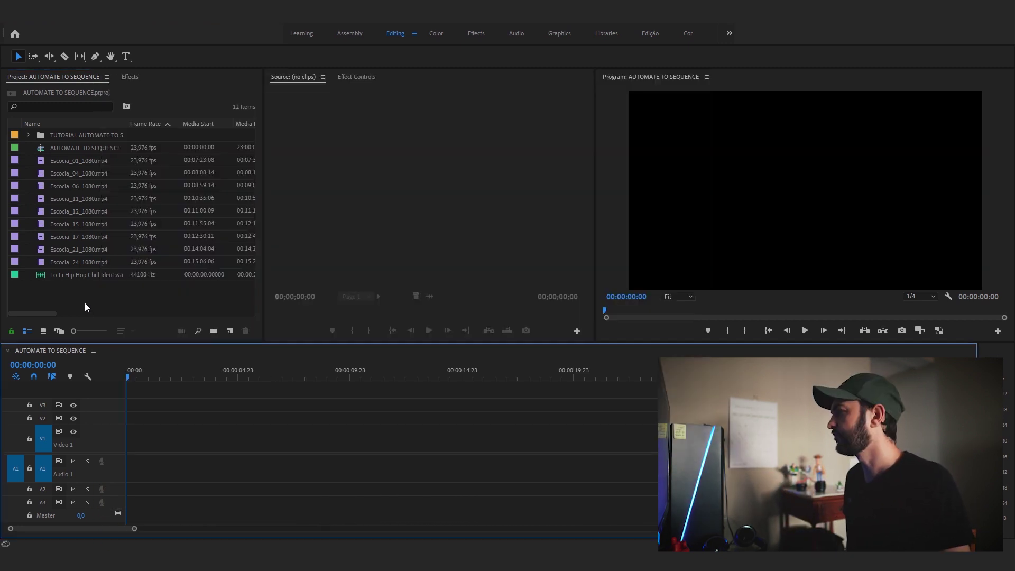
click(40, 275)
drag(200, 421, 203, 468)
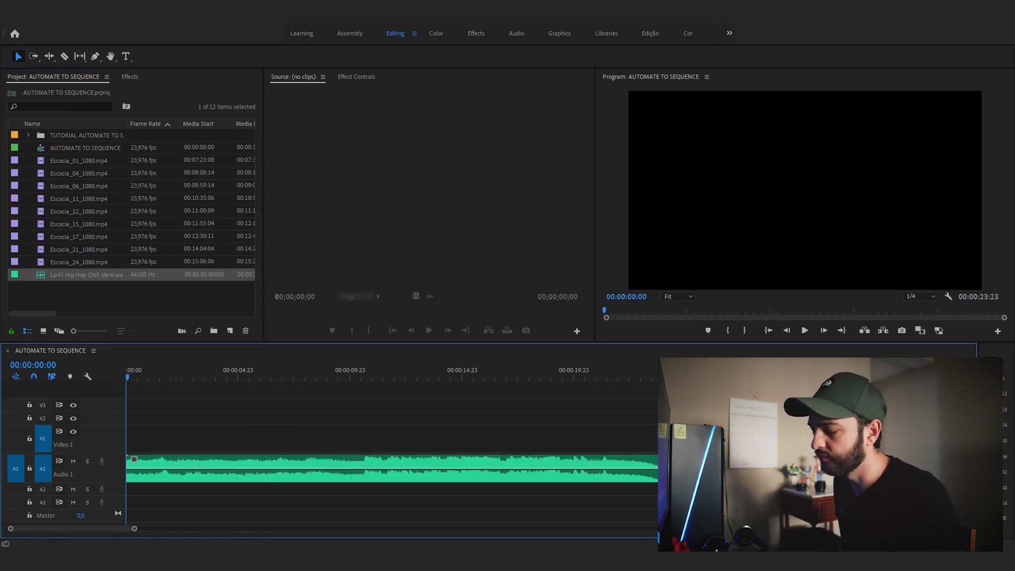
Step: Jump the playhead to the music's end, then back to the sequence start
key(ctrl+a)
key(End)
key(ctrl+shift+a)
key(Home)
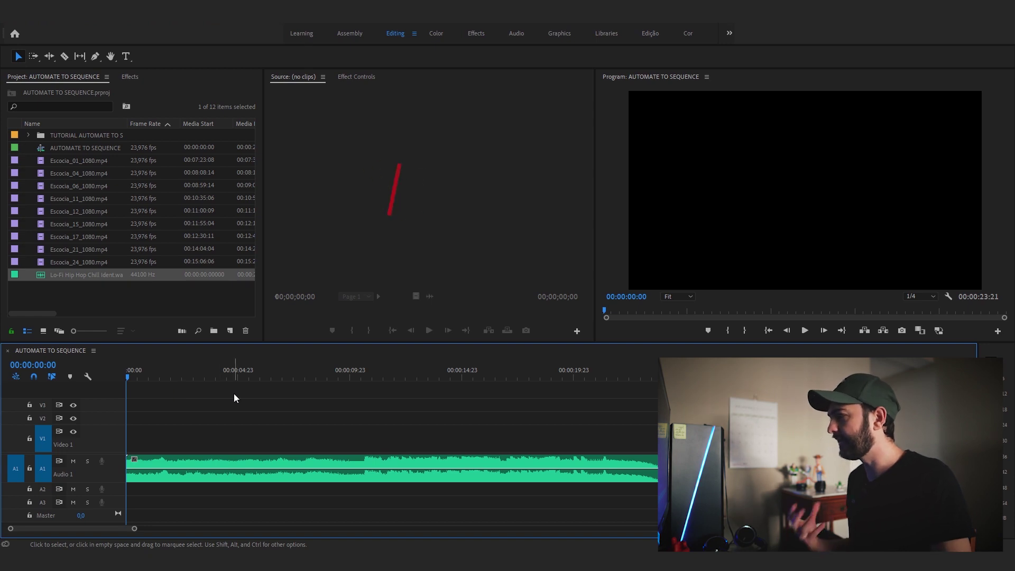
Step: Add a marker on the first beat at 00:00:00:02 and inspect its details without changes
key(ctrl+a)
key(Right)
key(Right)
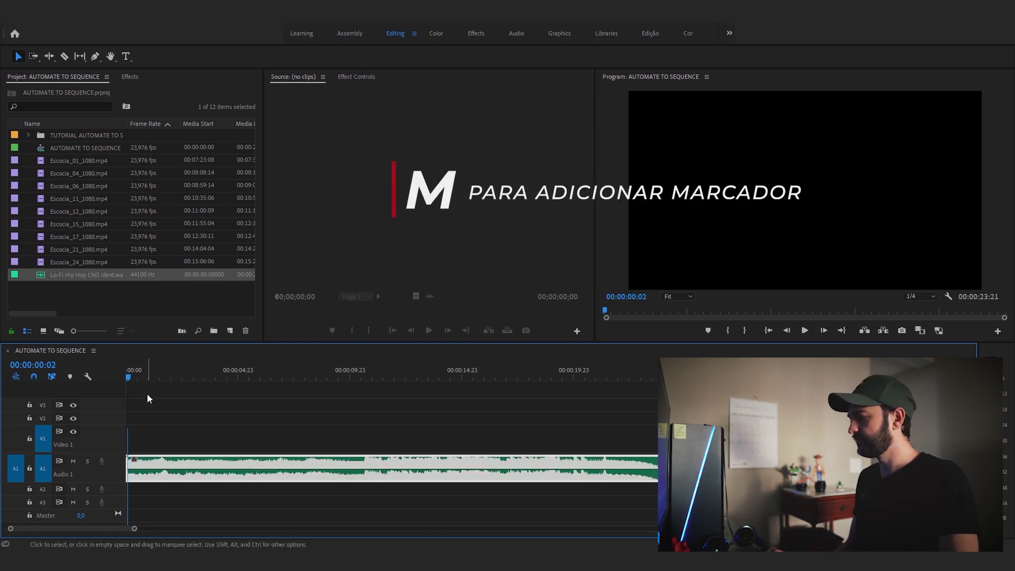
key(ctrl+shift+a)
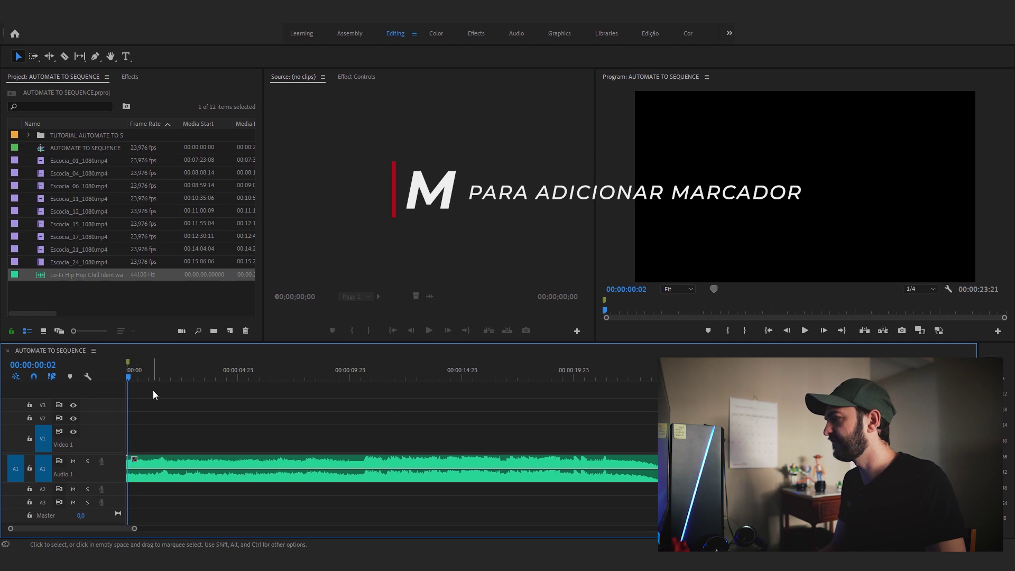
key(m)
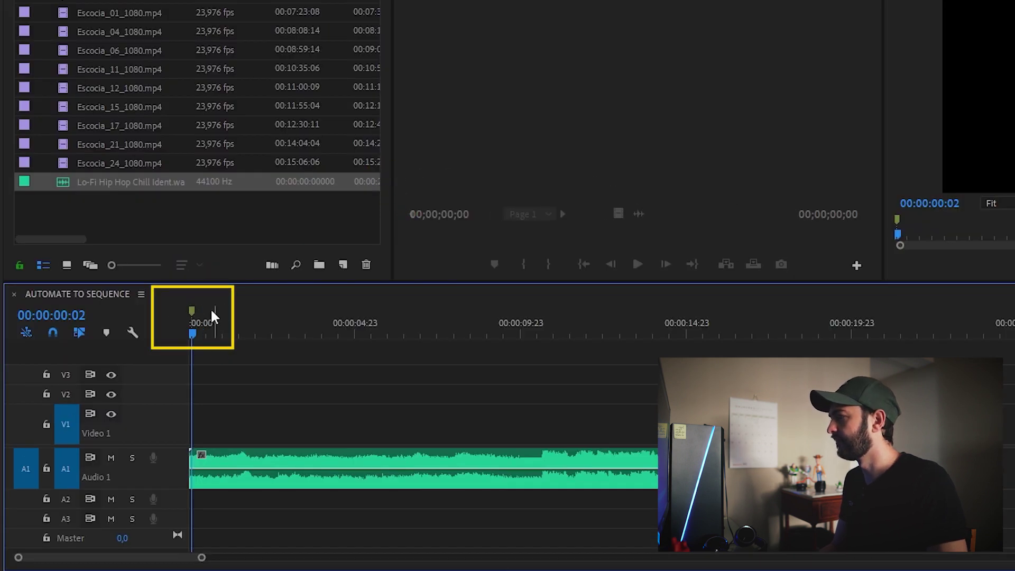
double_click(192, 312)
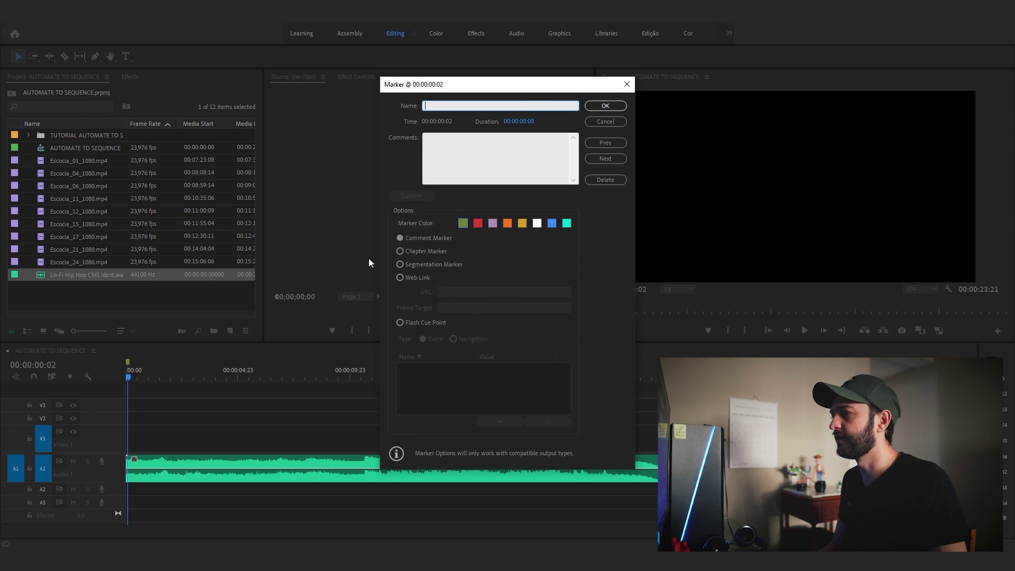
click(620, 121)
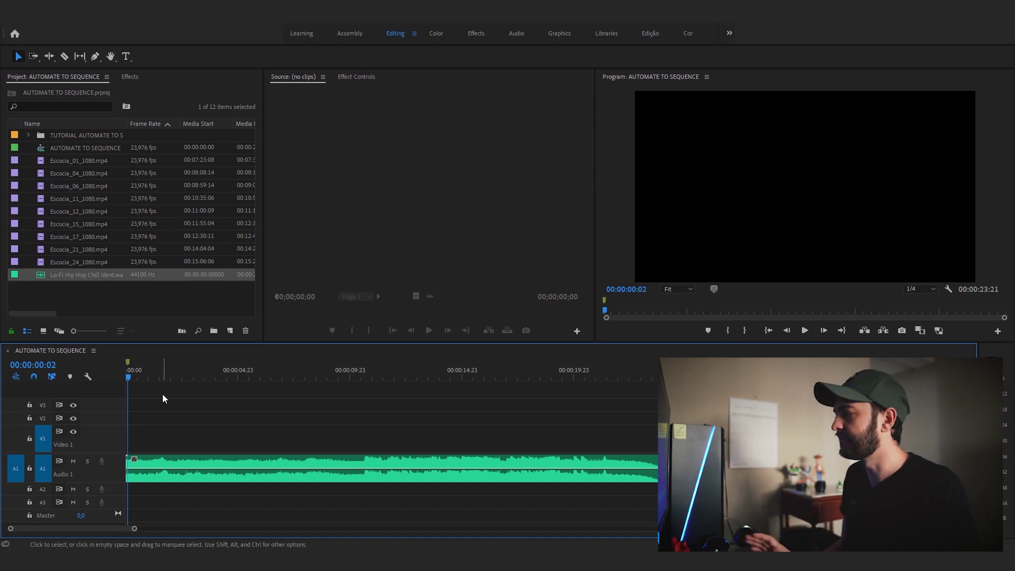
Step: Add a sequence marker on the beat at 00:00:03:04
click(168, 377)
click(171, 464)
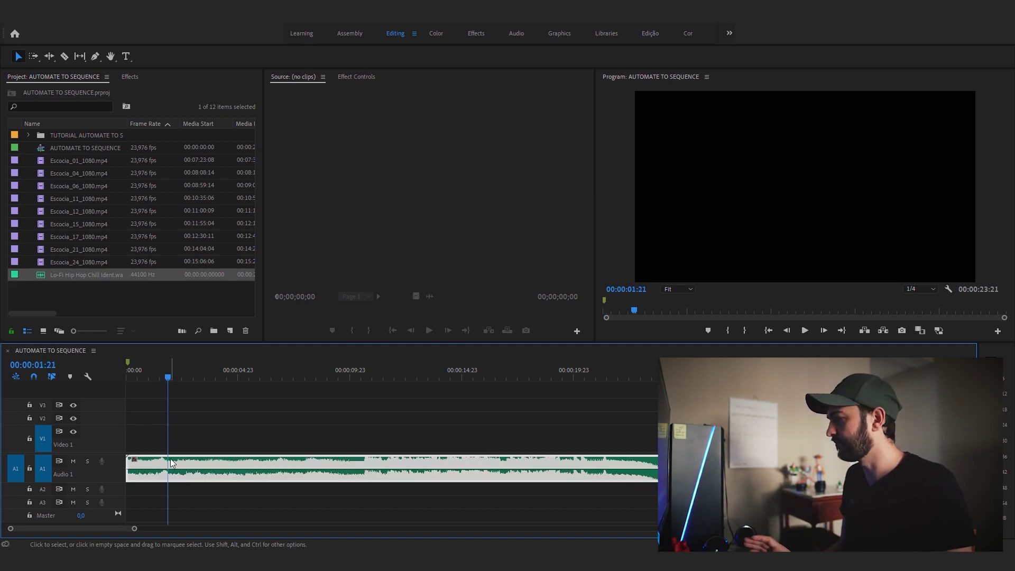
click(227, 422)
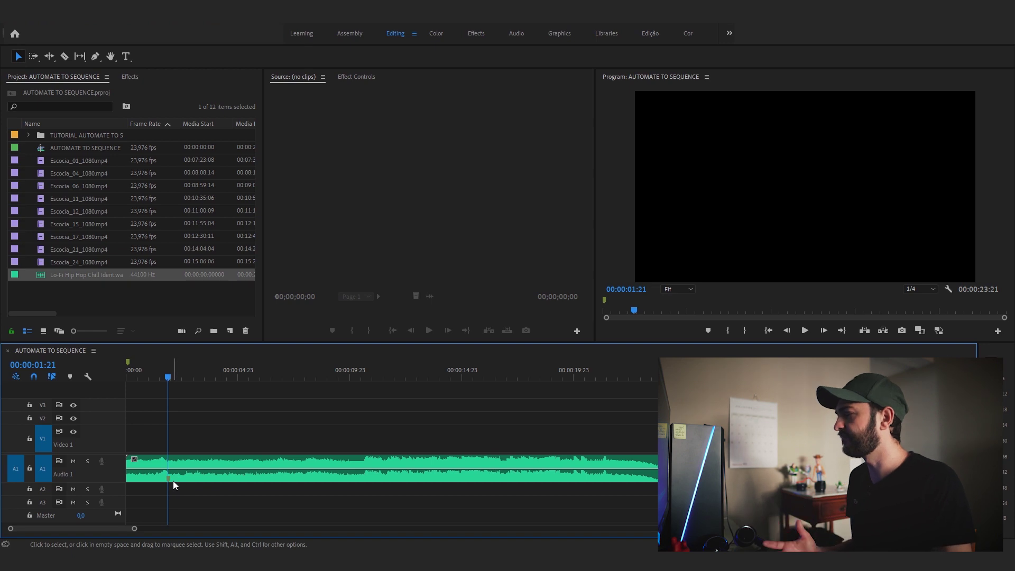
click(184, 377)
click(196, 375)
click(219, 392)
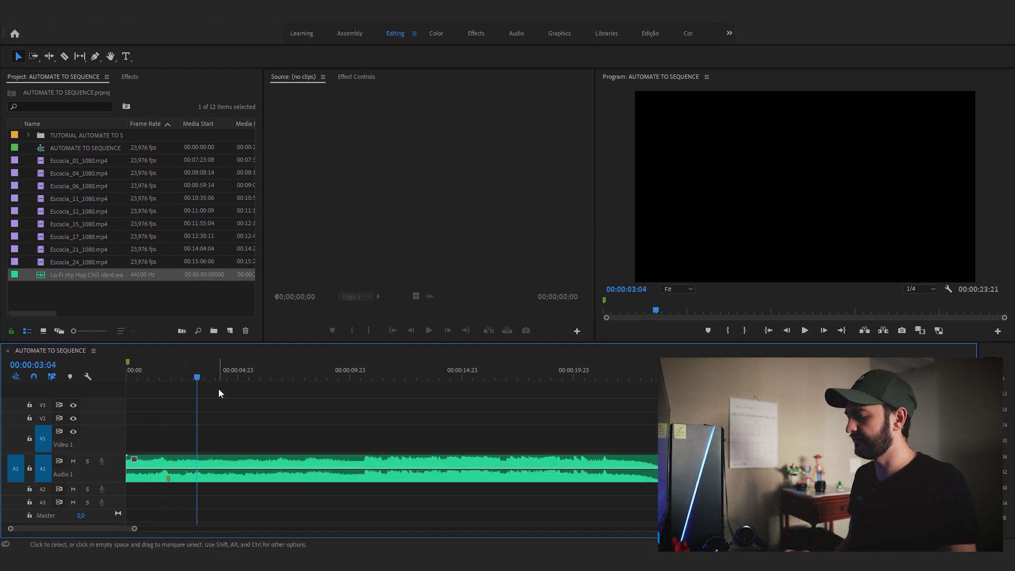
key(m)
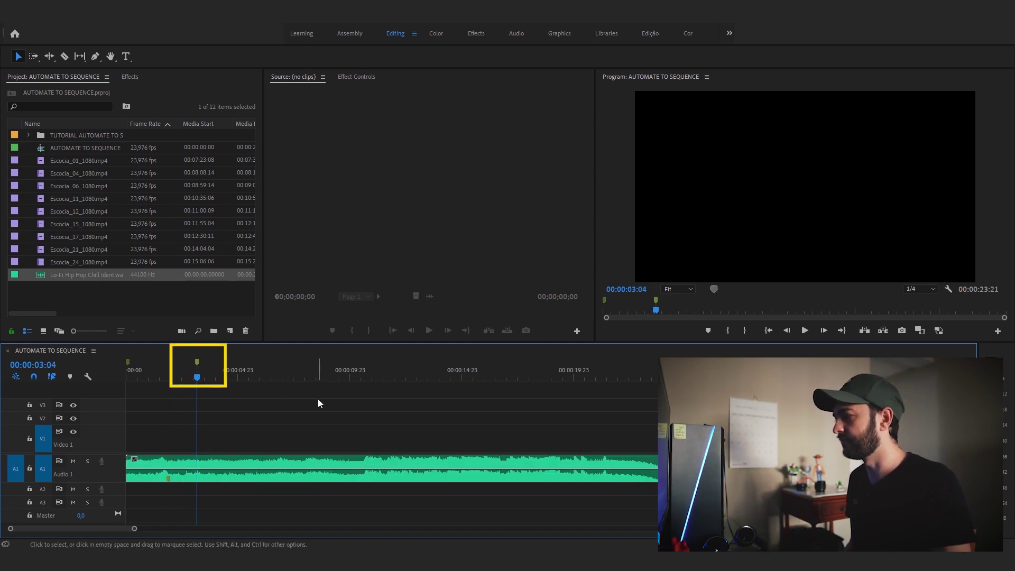
Step: Add a sequence marker on the beat at 00:00:04:10
click(288, 478)
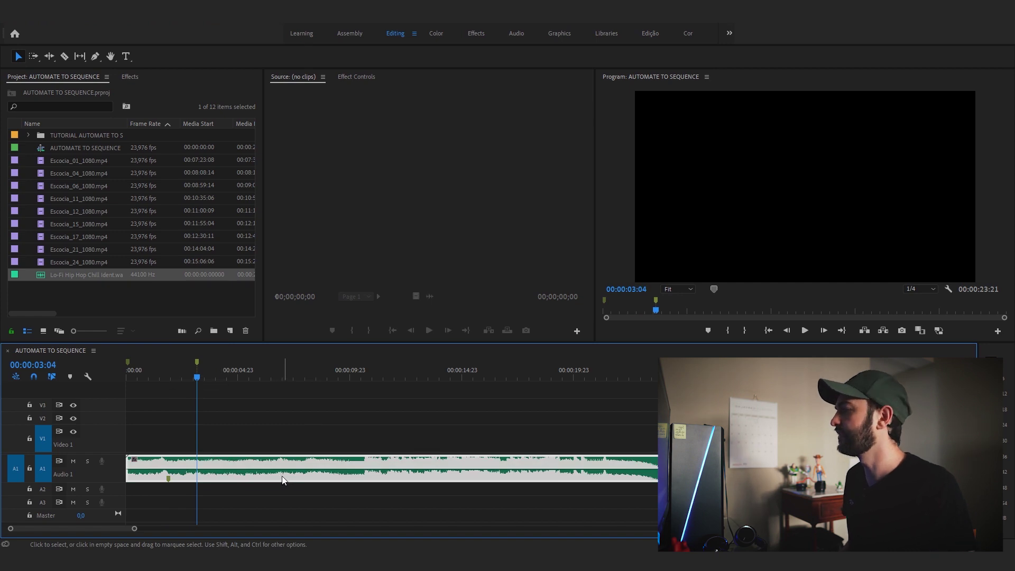
click(230, 412)
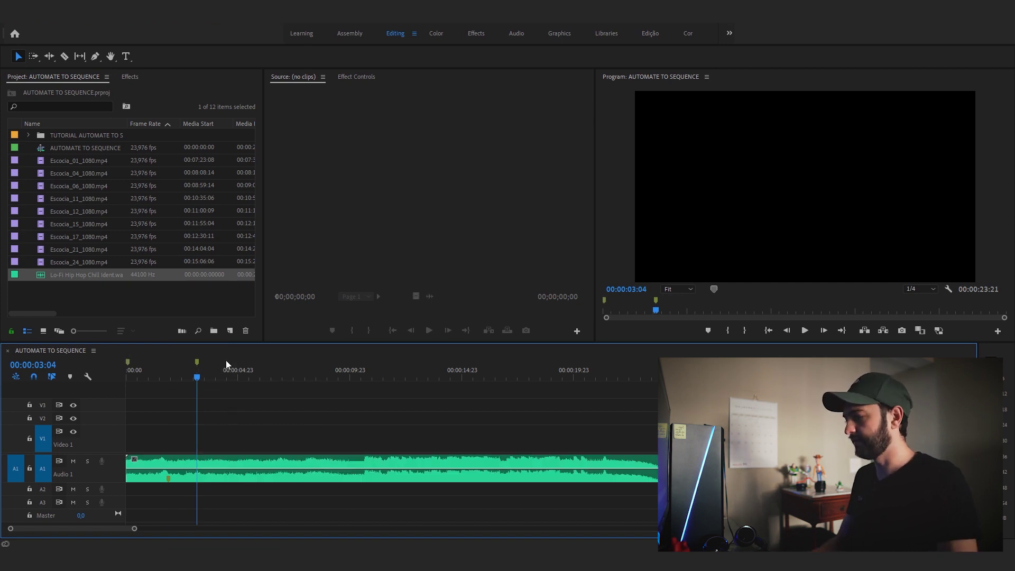
click(226, 365)
key(m)
click(236, 389)
key(m)
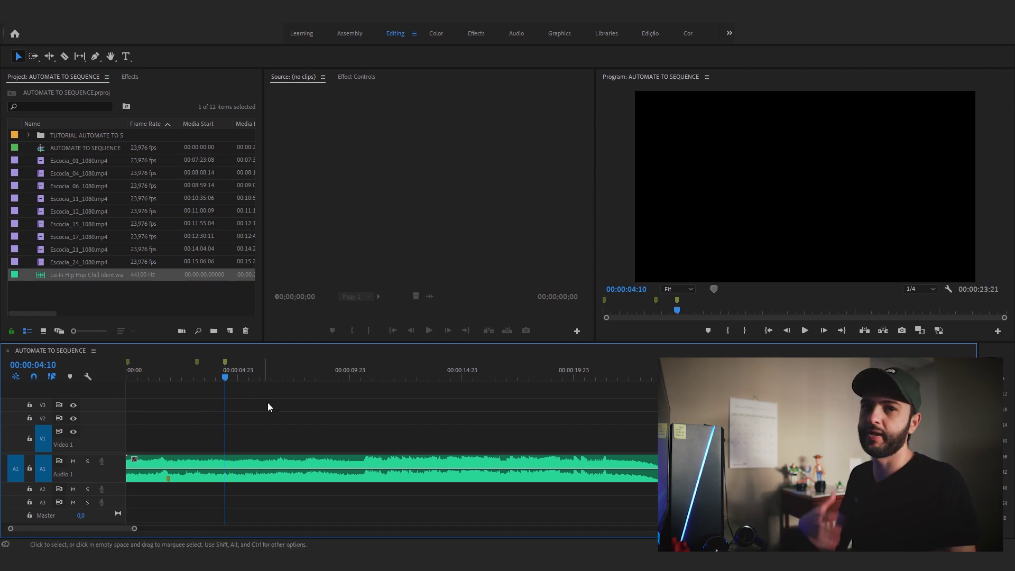
right_click(225, 363)
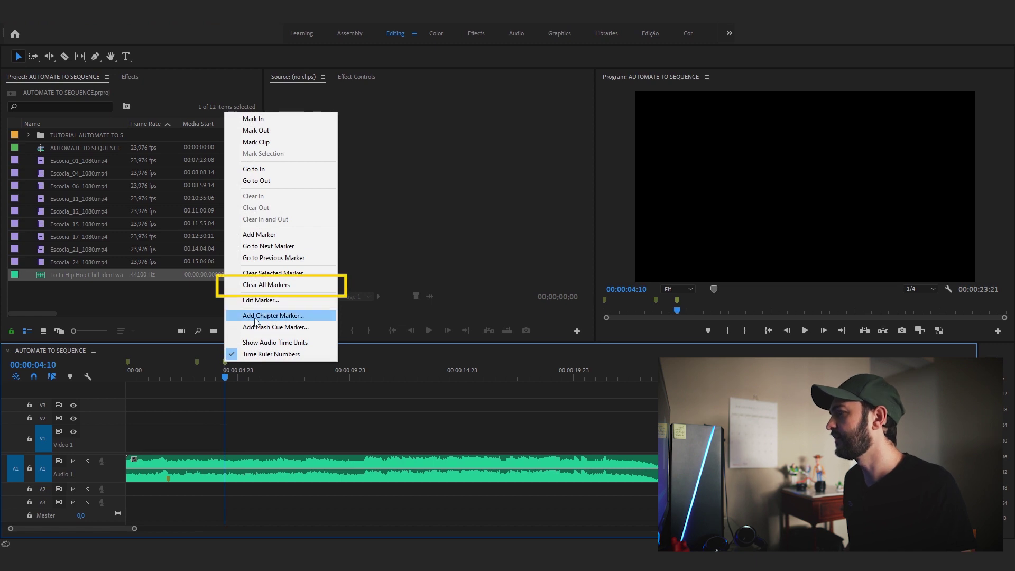
Step: Clear all sequence markers and lock audio track A1
click(274, 285)
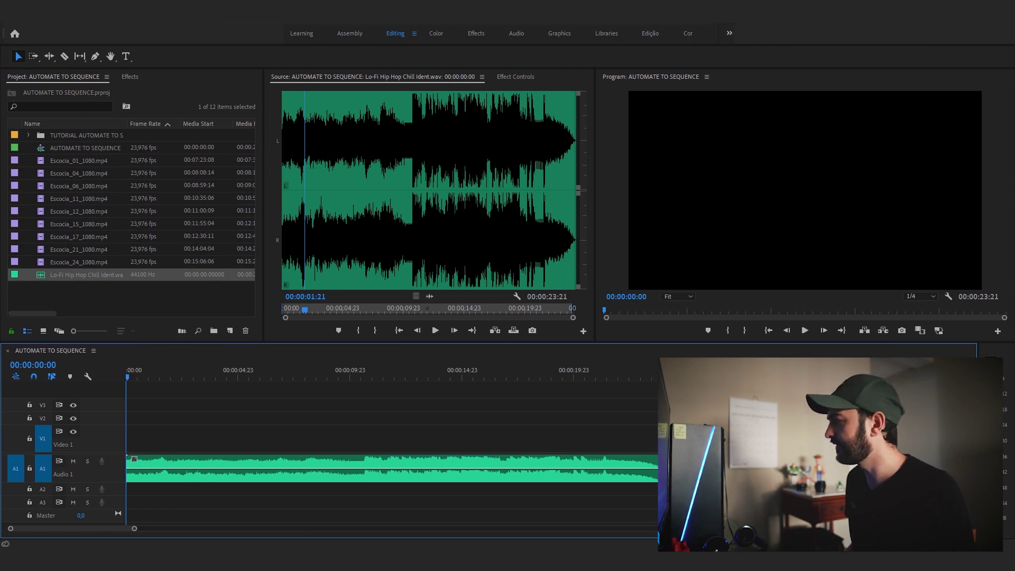
click(29, 469)
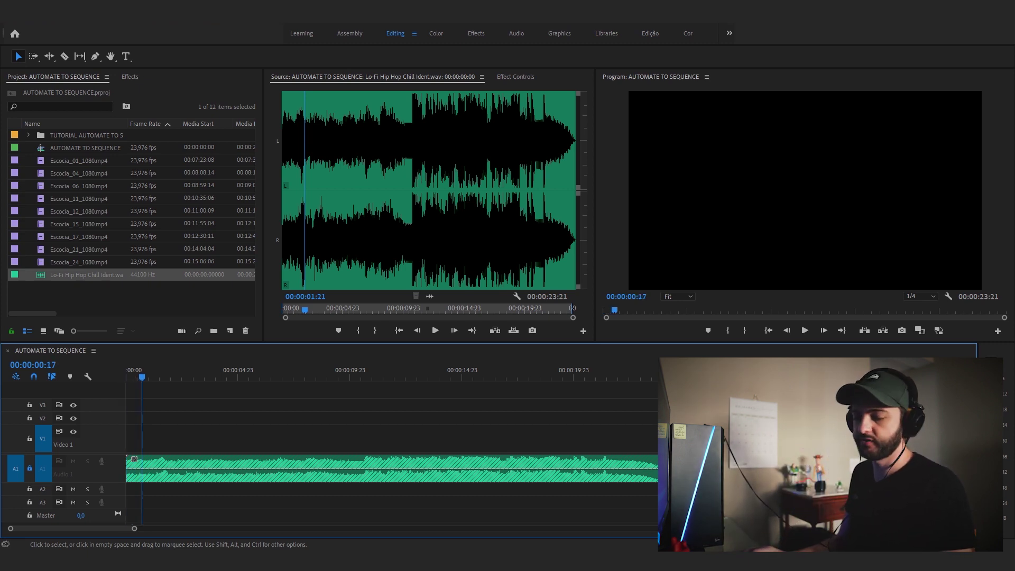
Step: From the sequence start, drop nine M markers on the Lo-Fi music's beats during playback
key(Home)
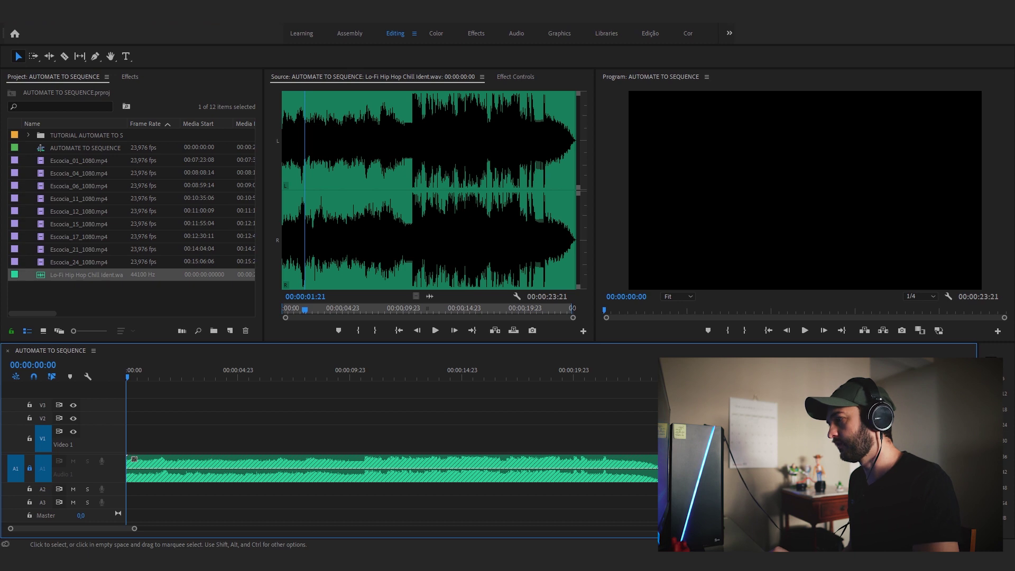
key(m)
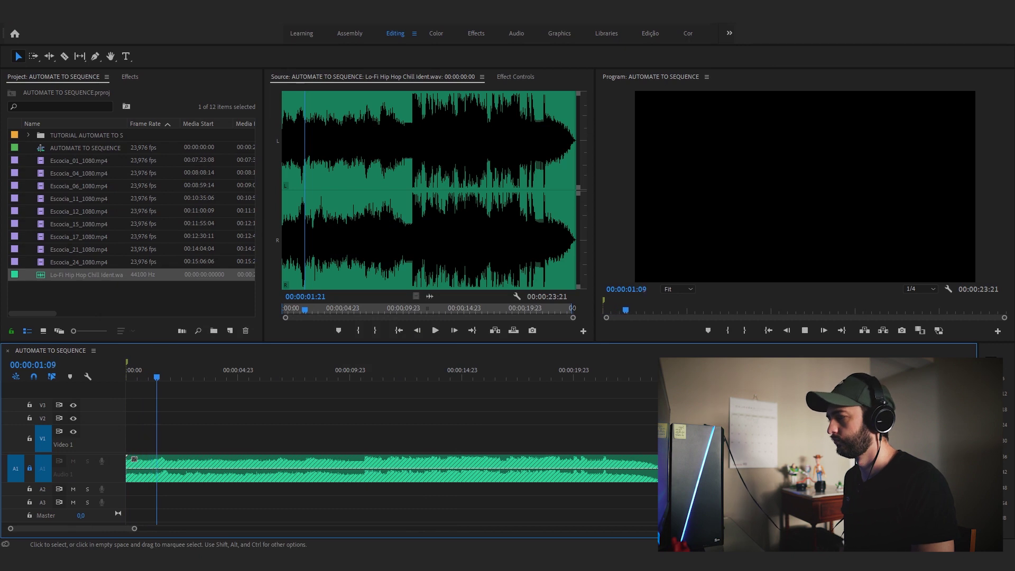
key(m)
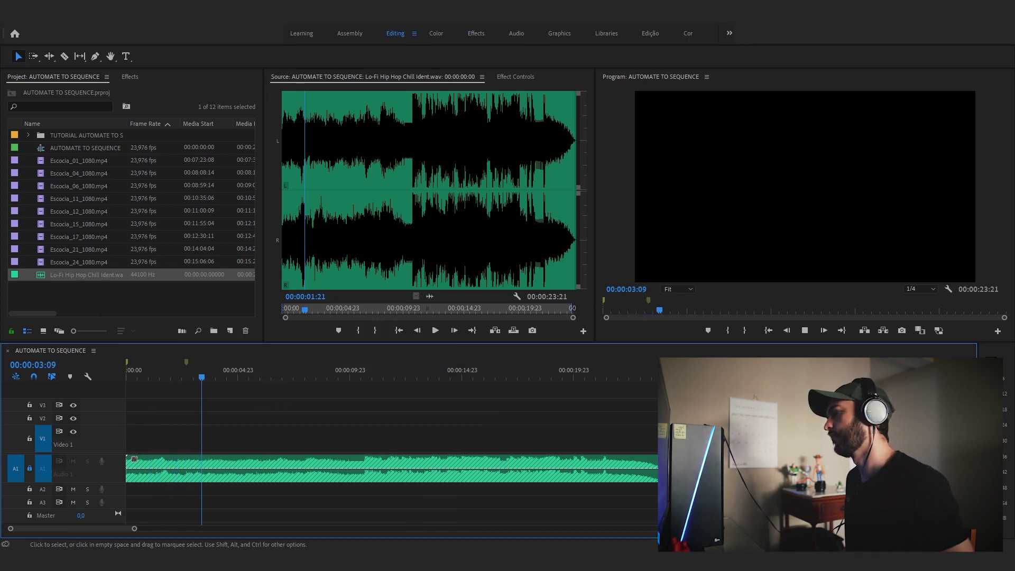
key(m)
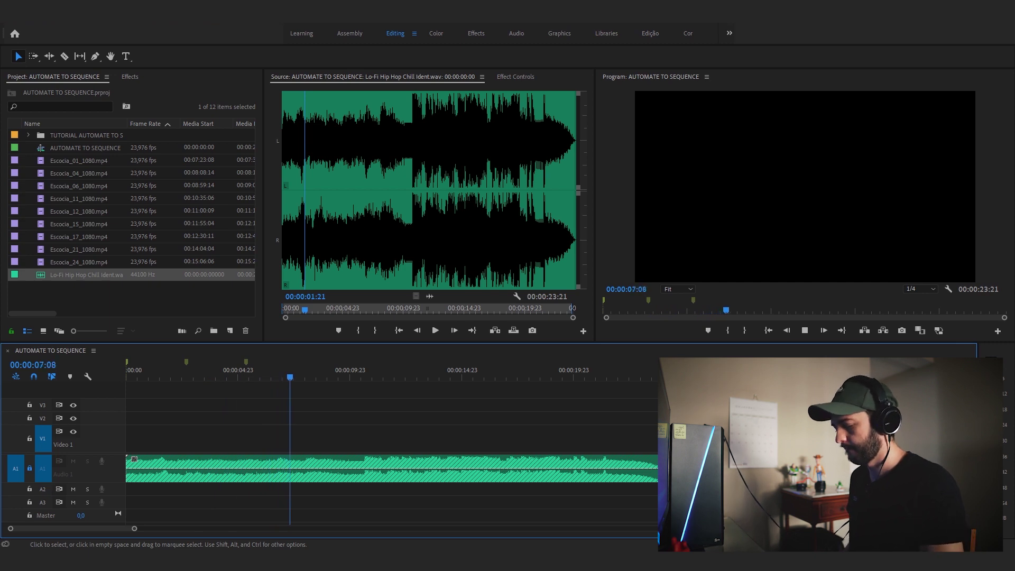
key(m)
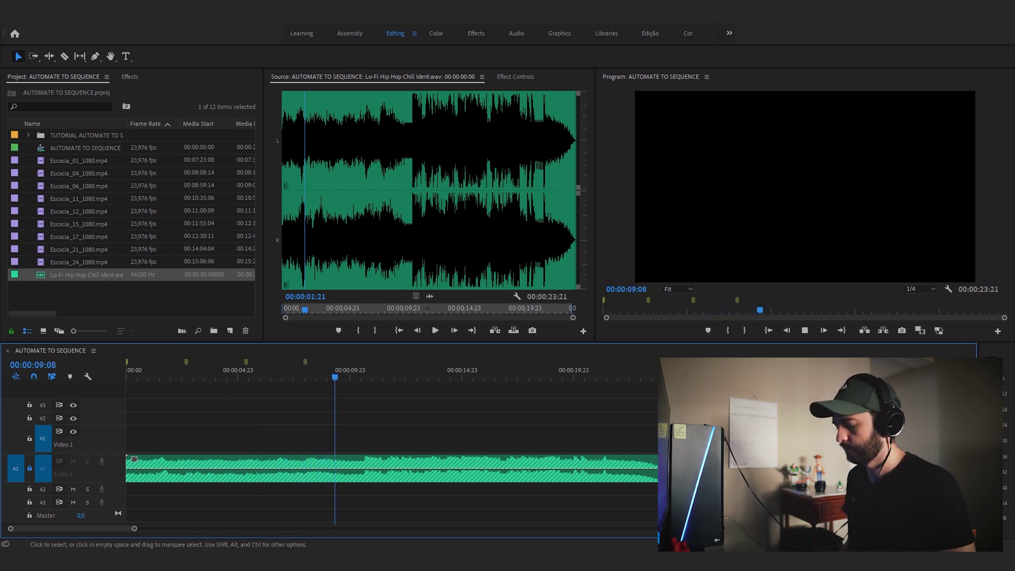
key(m)
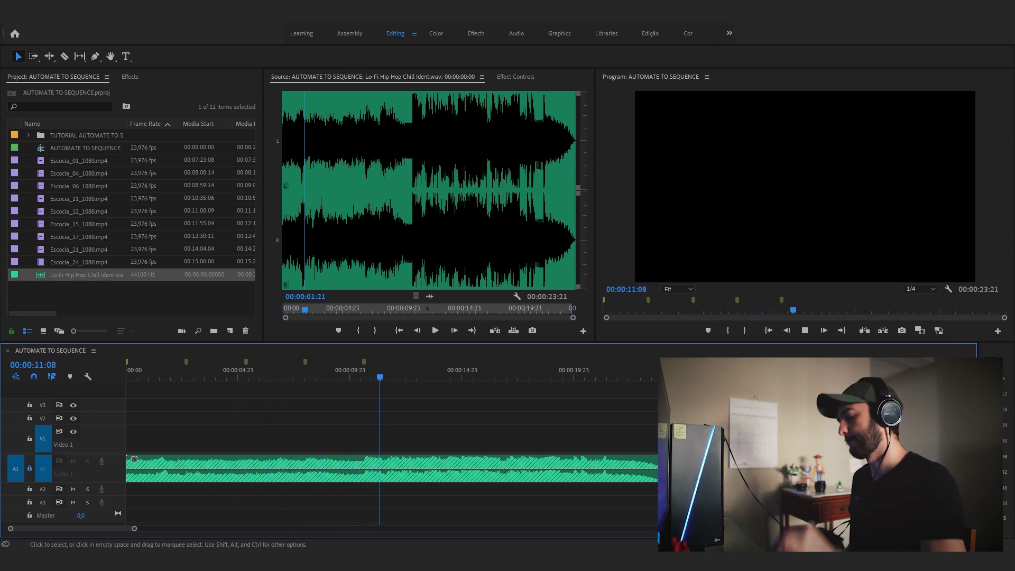
key(m)
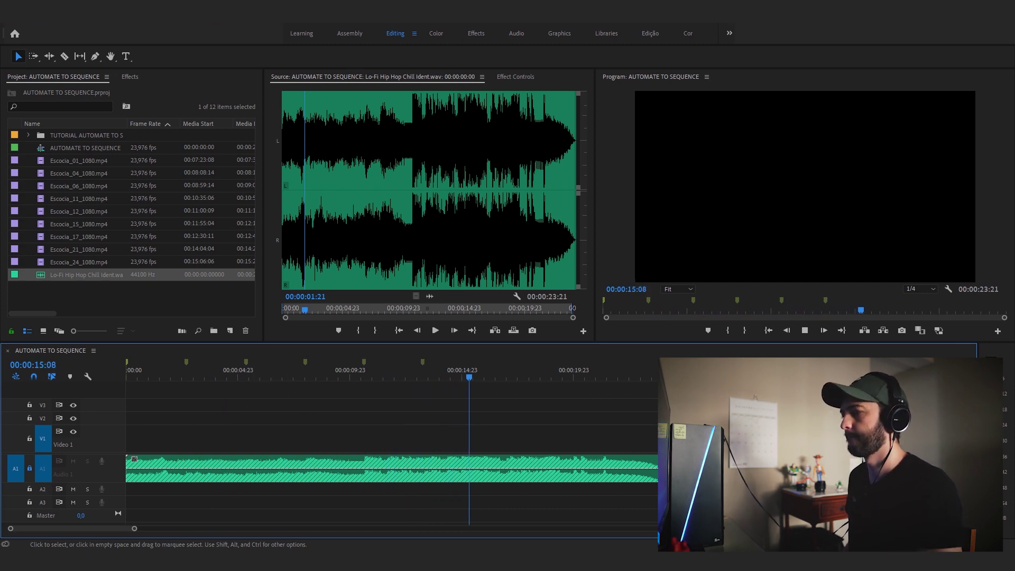
key(m)
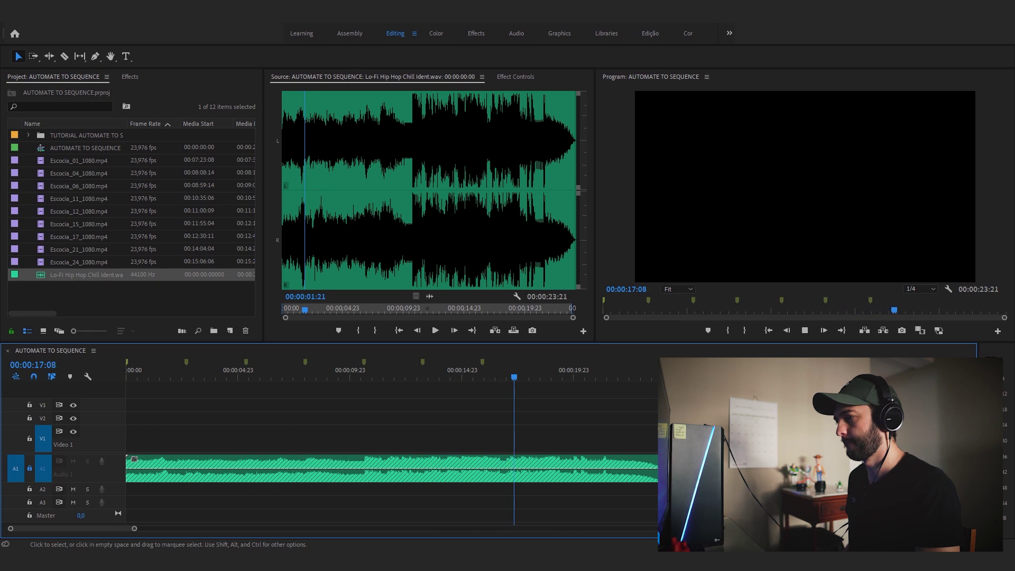
key(m)
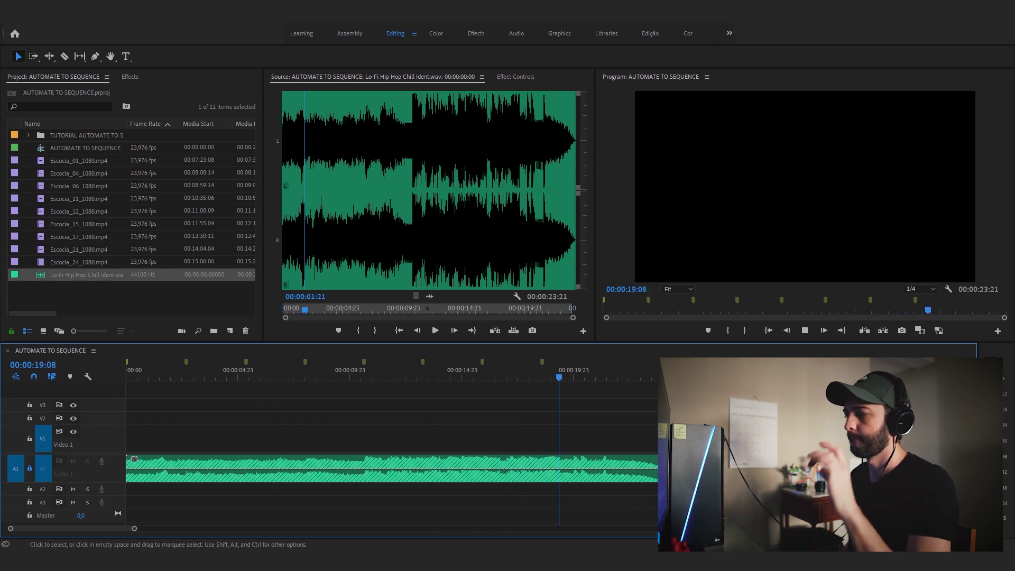
key(m)
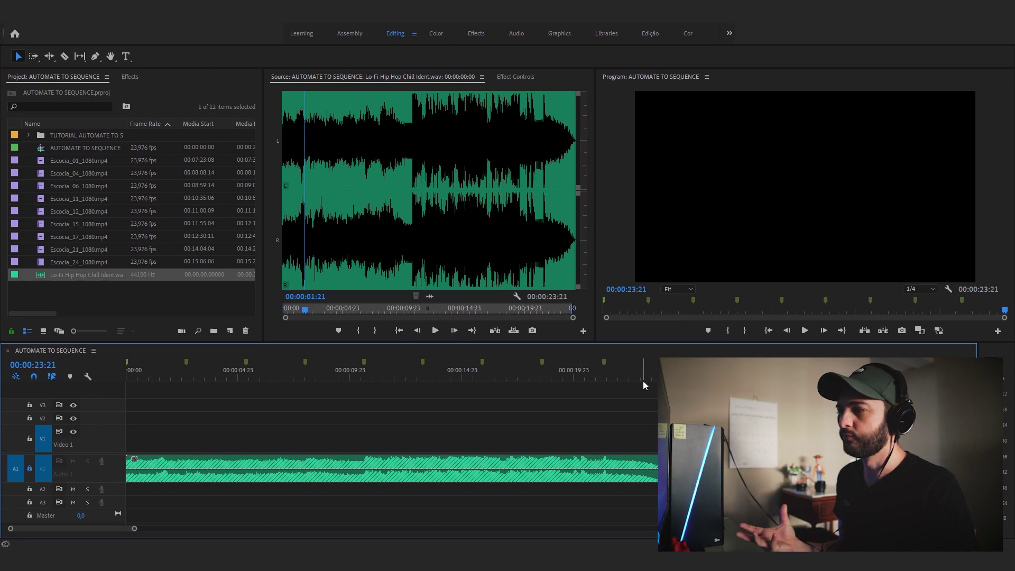
Step: Load Escocia_01_1080.mp4 into the Source Monitor
click(67, 296)
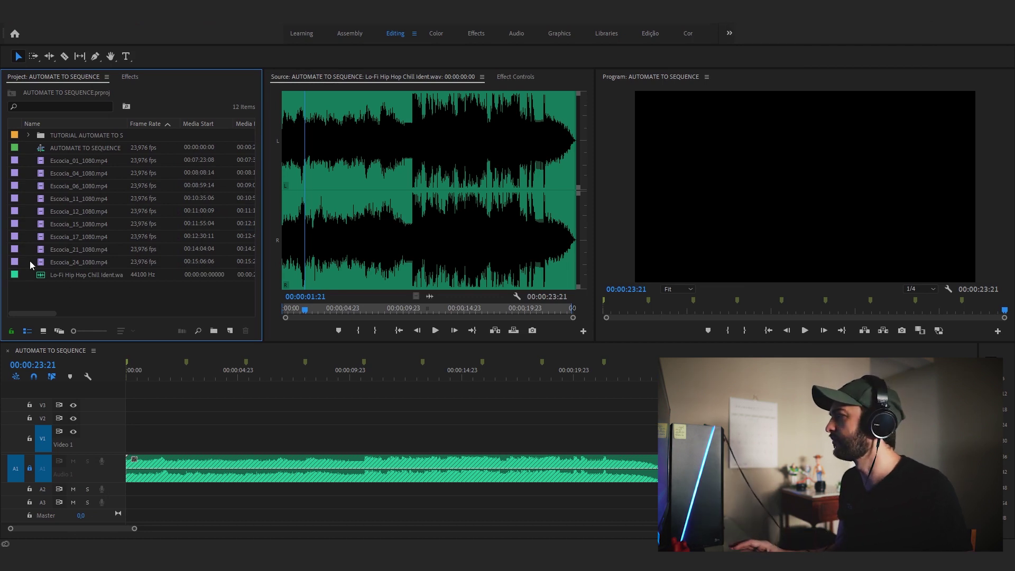
drag(30, 261, 48, 162)
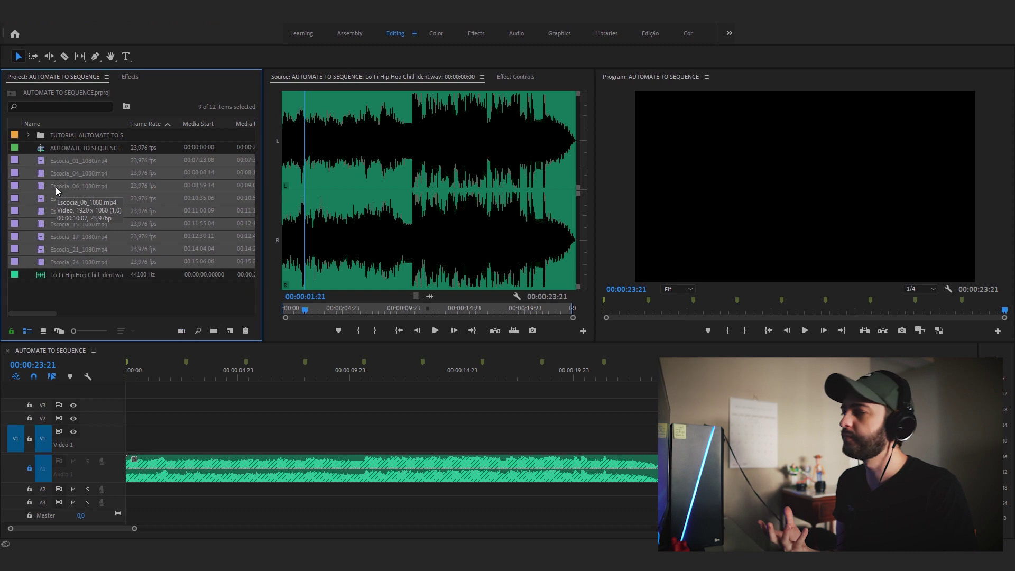
key(ctrl+shift+a)
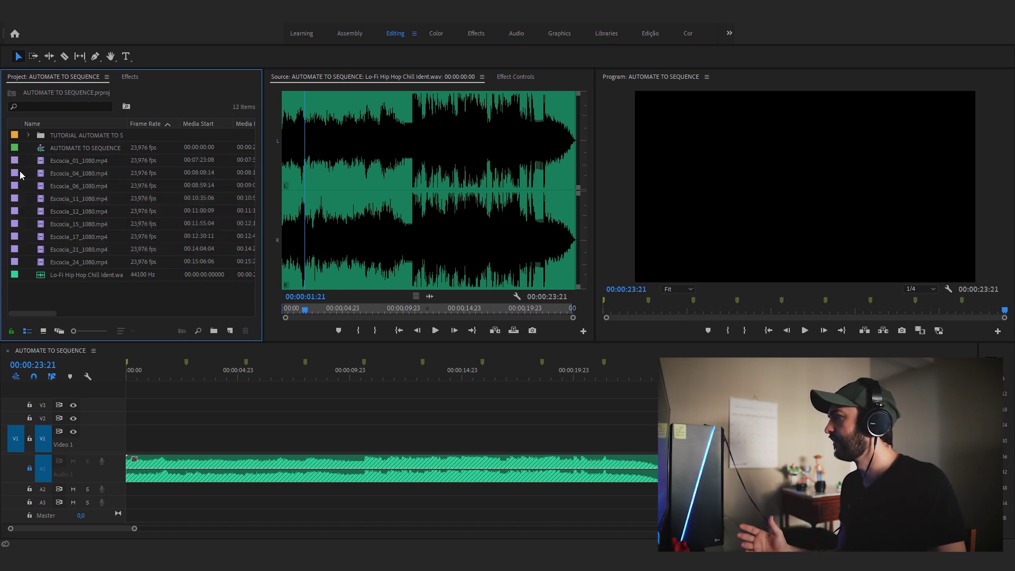
click(44, 161)
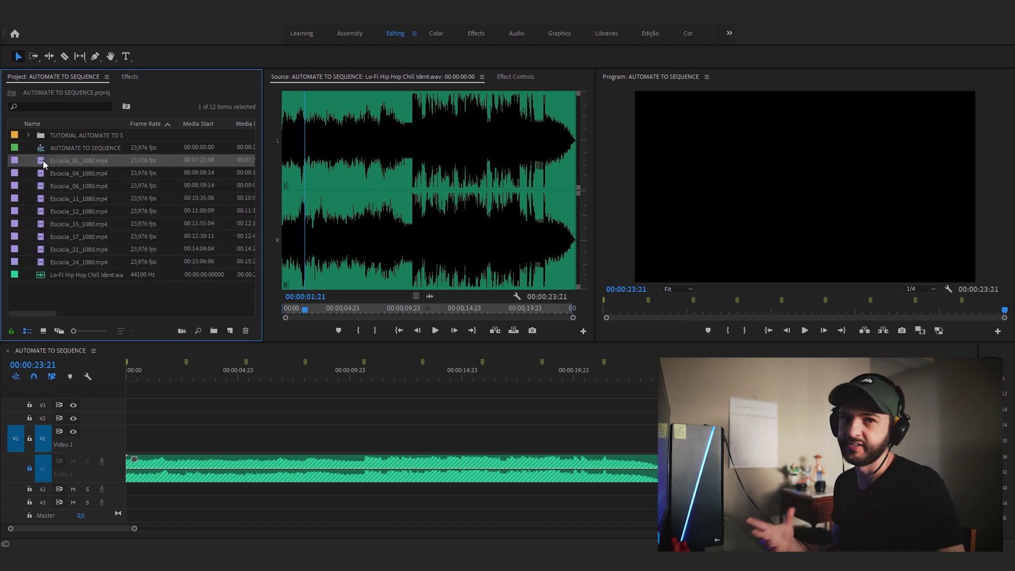
double_click(44, 162)
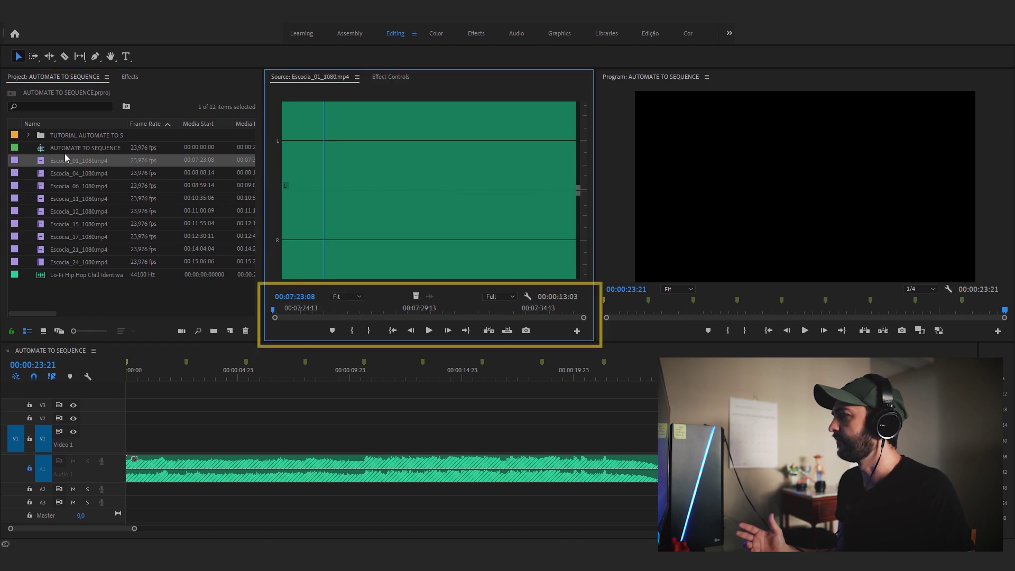
Step: Mark In at 7:25:03 and Out at 7:33:00, a 00:00:07:22 range
drag(287, 313, 316, 315)
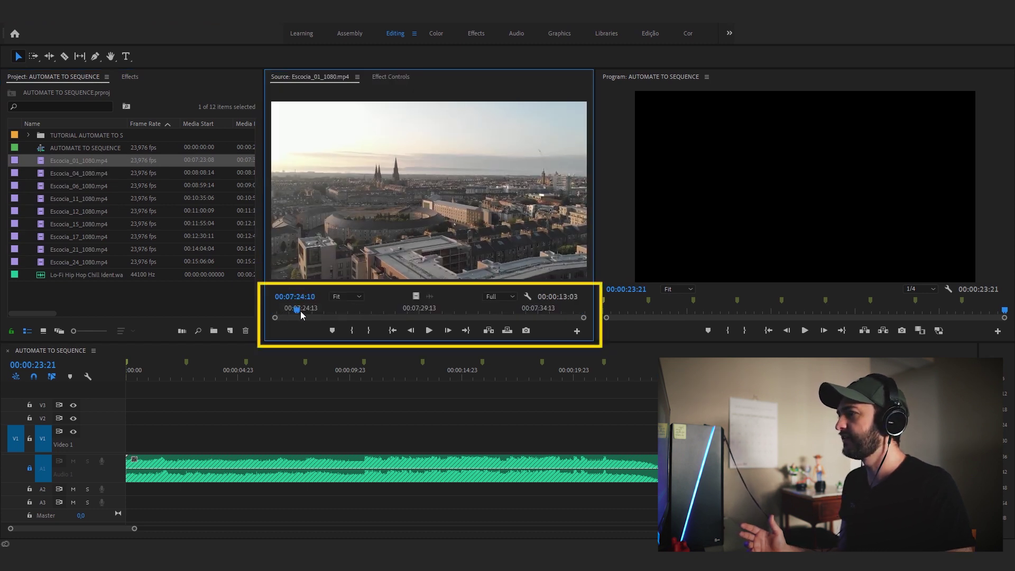
key(i)
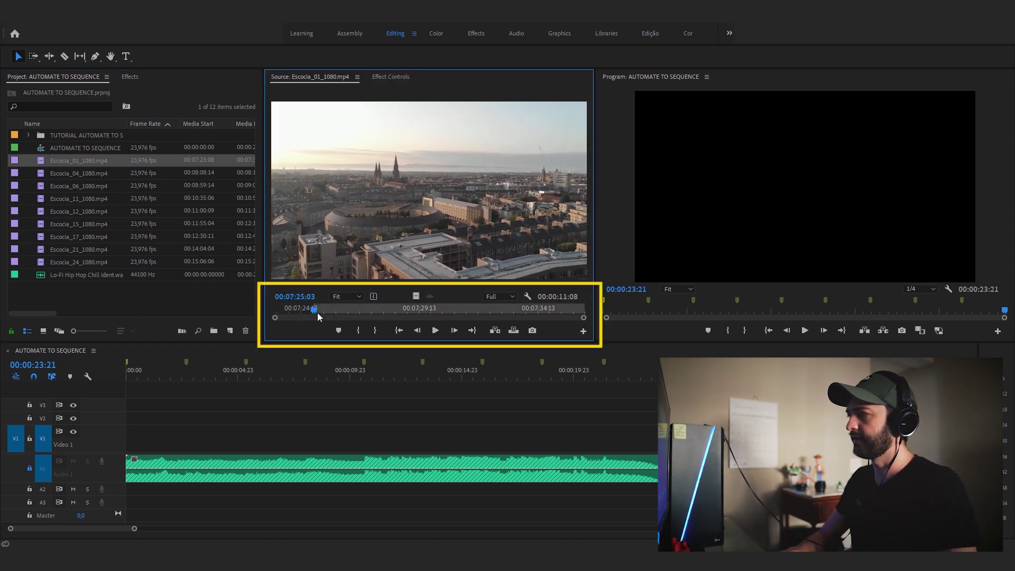
drag(316, 315, 502, 316)
key(o)
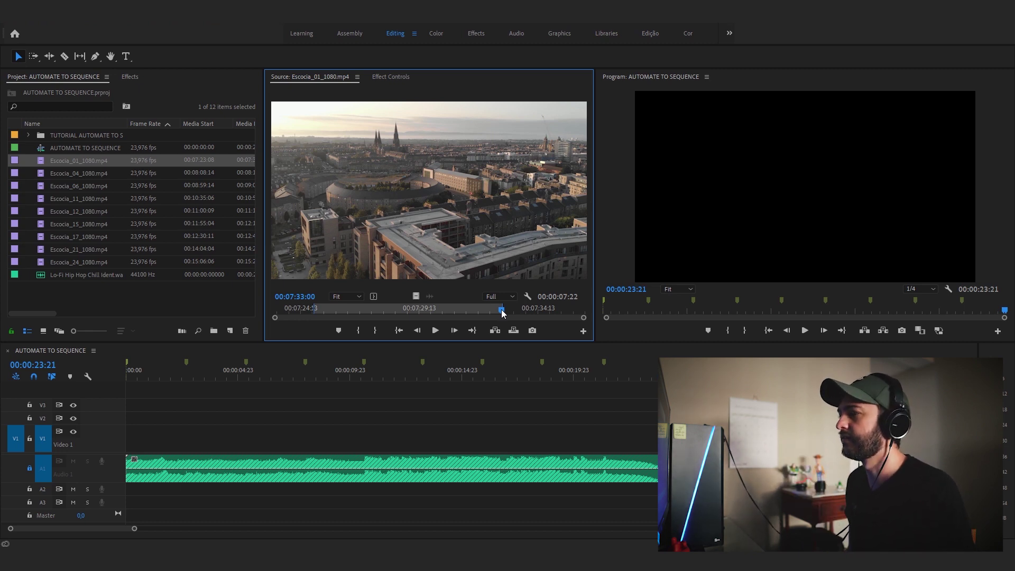
drag(501, 310, 316, 309)
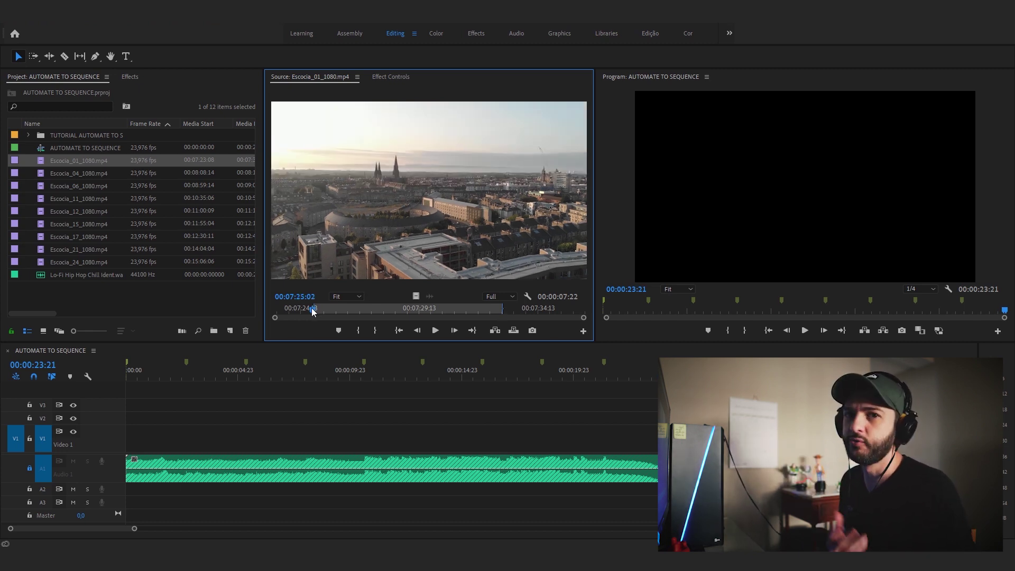
Step: Clear Escocia_01's In/Out, set a new Out near 7:31:16, then select the Escocia clips
right_click(381, 307)
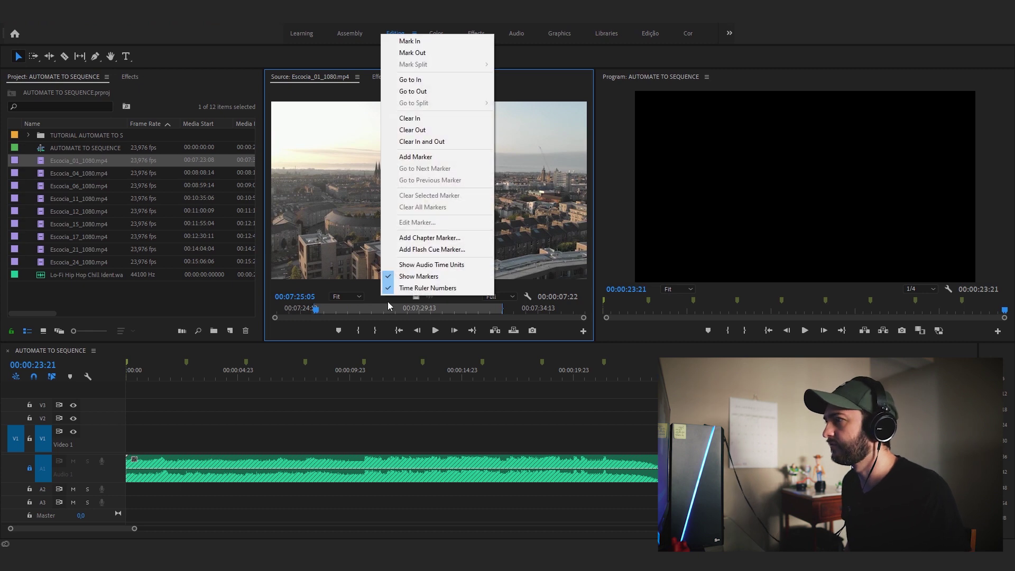
click(430, 146)
drag(284, 310, 266, 307)
click(196, 306)
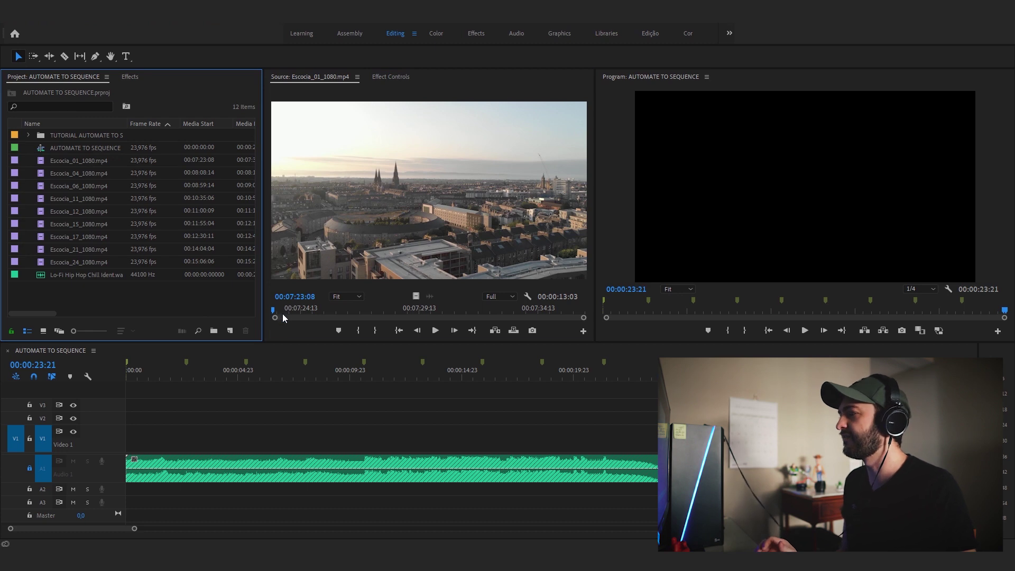
mouse_move(282, 317)
mouse_down()
mouse_move(471, 314)
mouse_move(458, 312)
mouse_up()
key(o)
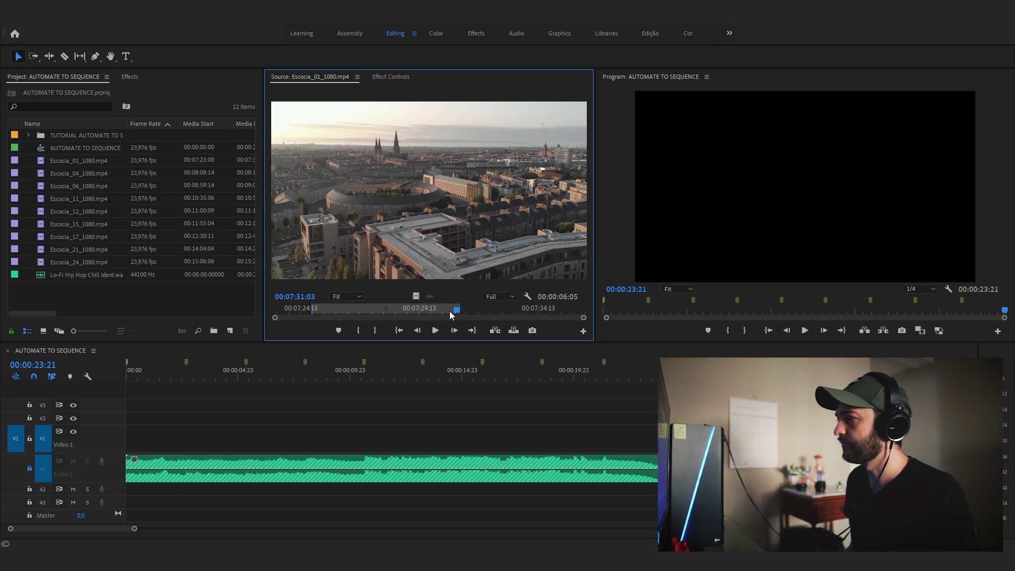
mouse_move(24, 155)
mouse_down()
mouse_move(99, 252)
mouse_move(83, 264)
mouse_up()
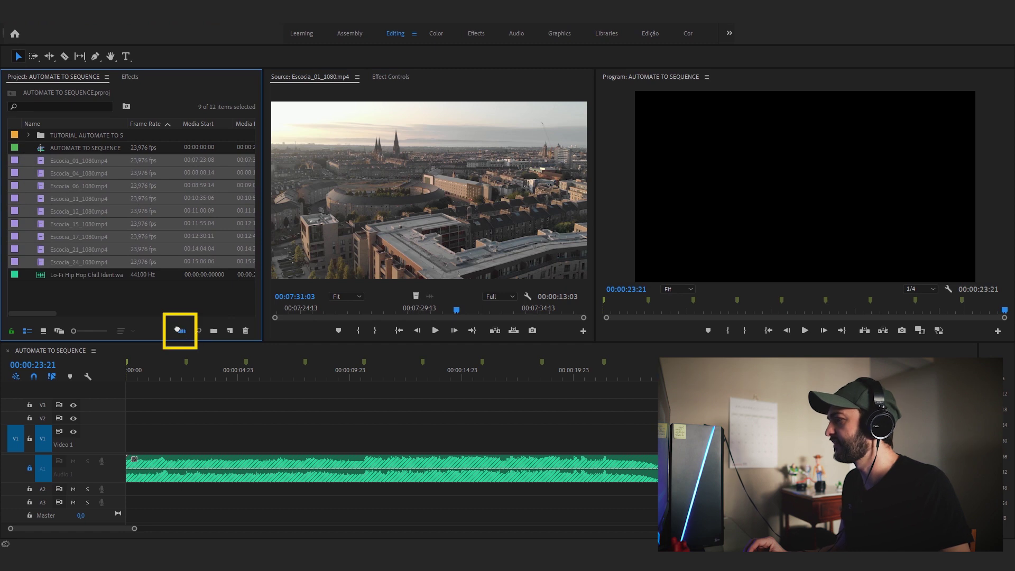
click(182, 331)
drag(486, 151, 414, 148)
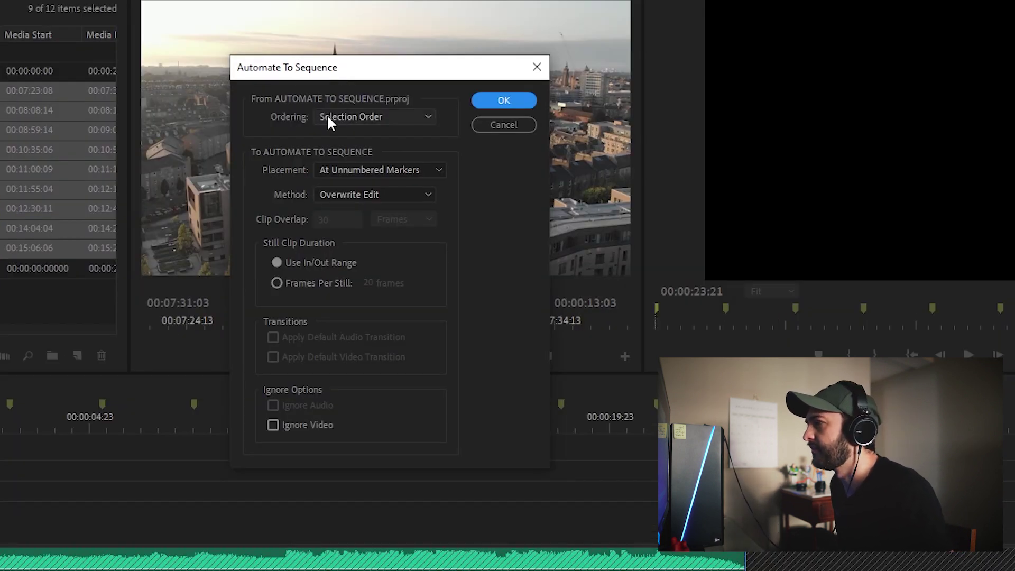
click(392, 113)
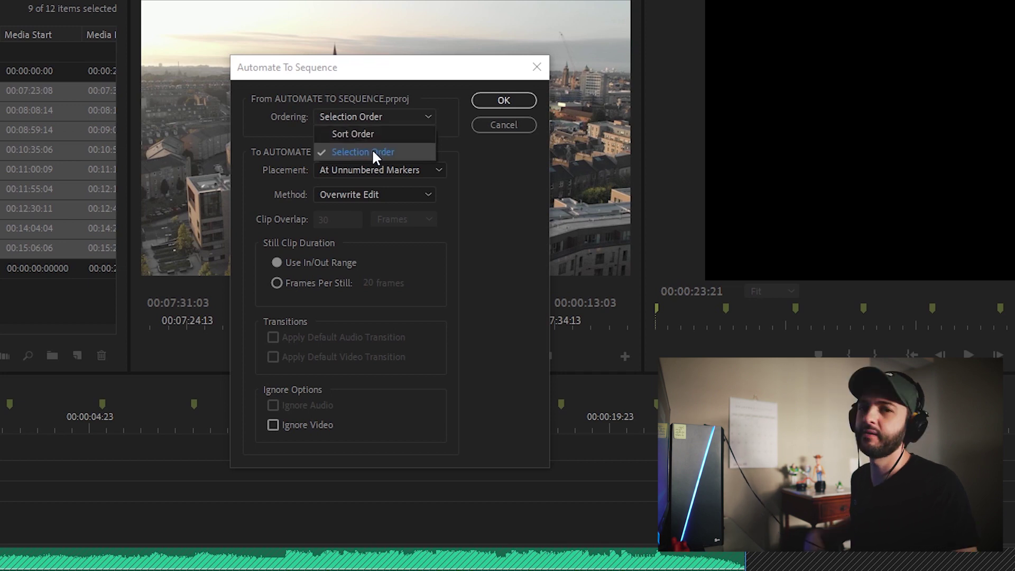
click(487, 123)
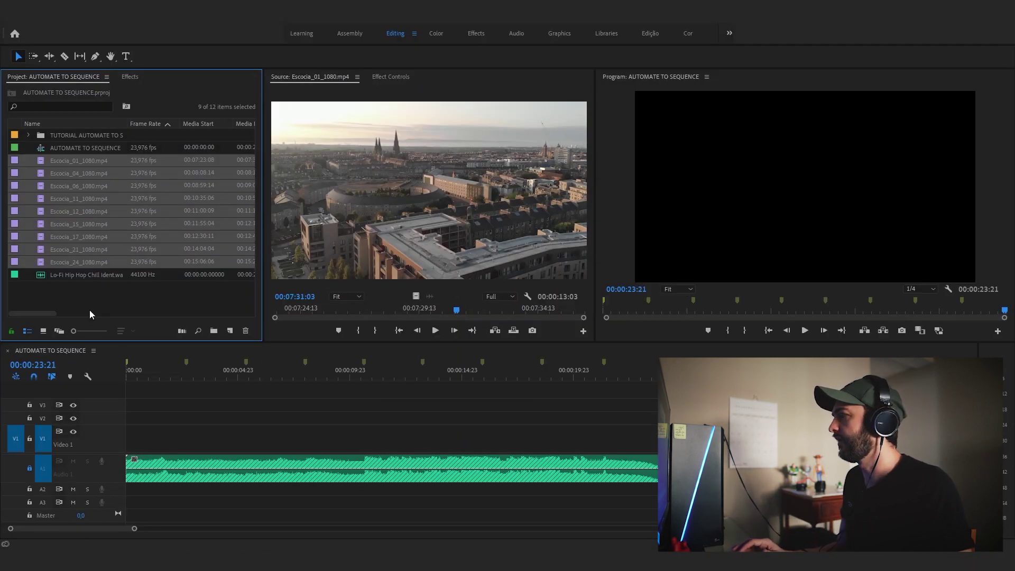
click(90, 310)
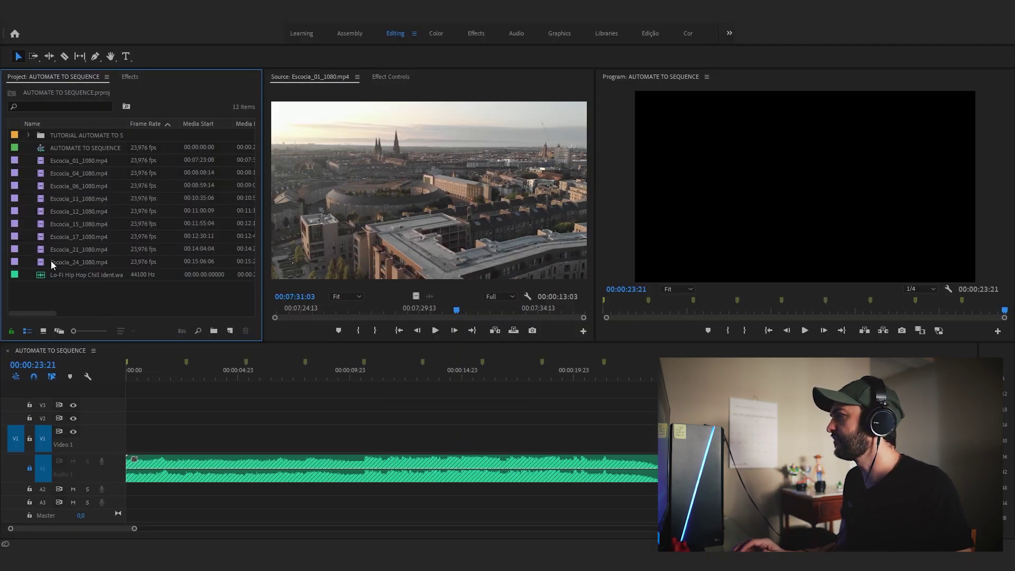
Step: Switch the Project panel to thumbnail view with no clips selected
drag(30, 161, 71, 261)
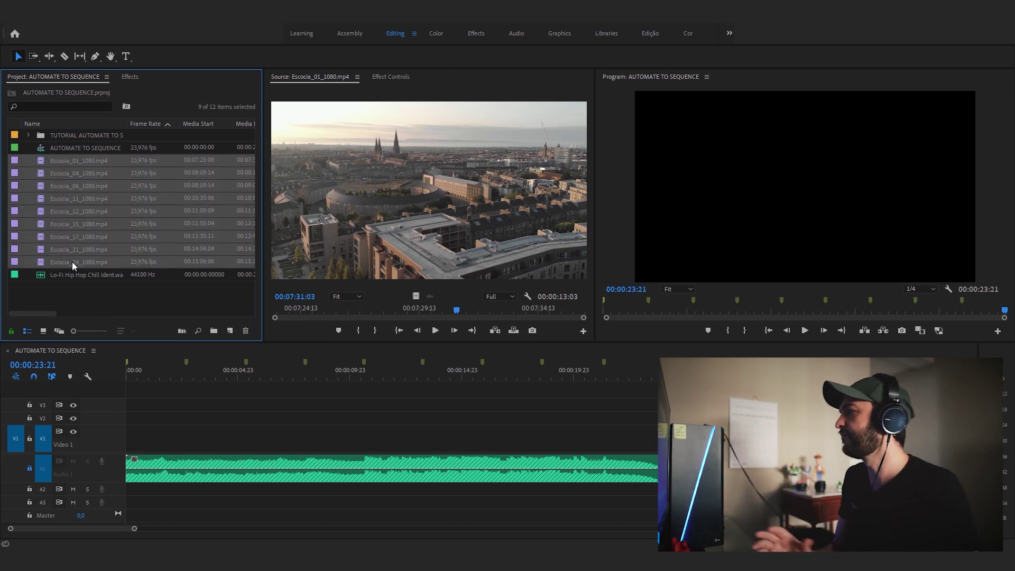
click(30, 231)
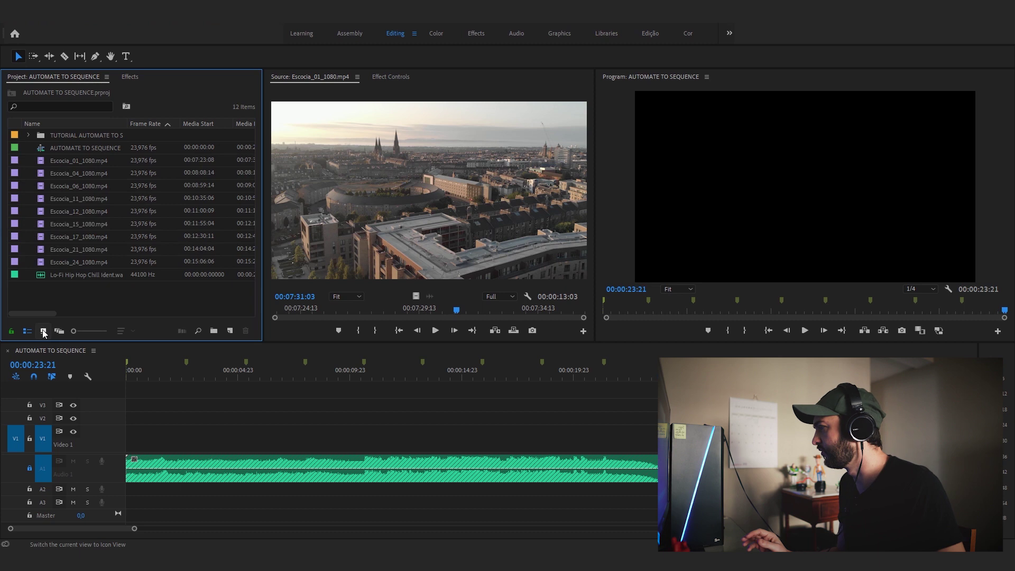
click(43, 331)
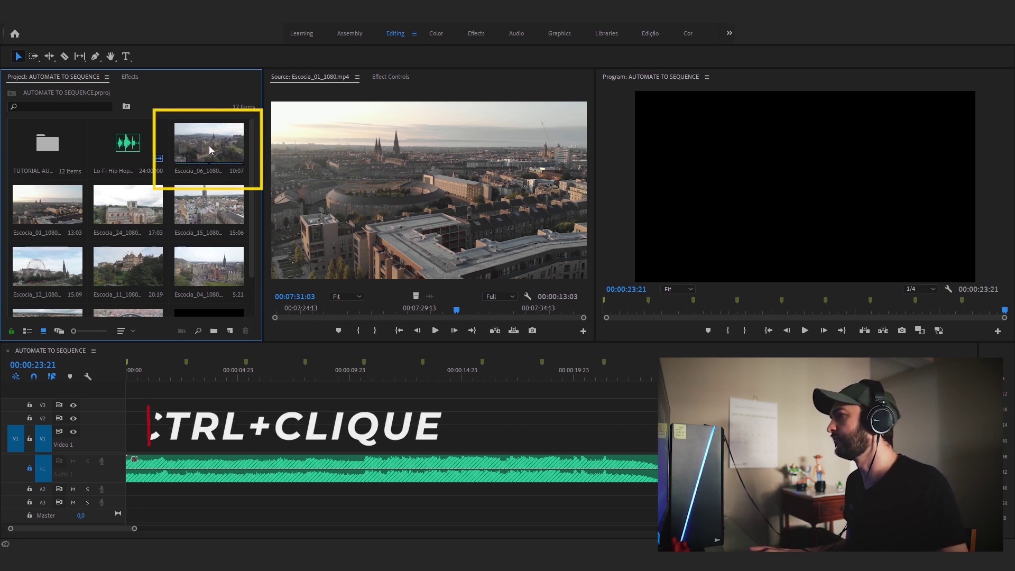
Step: Ctrl-select nine clips in order: Escocia 06, 11, 24, 01, 15, 12, bottom-left, 04, 17
ctrl+click(210, 150)
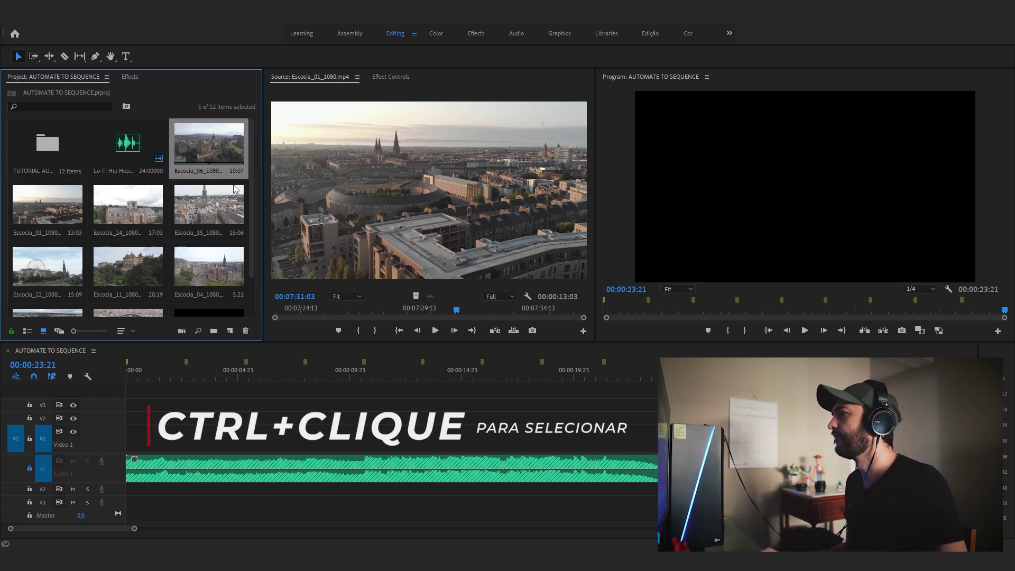
scroll(245, 203, down, 2)
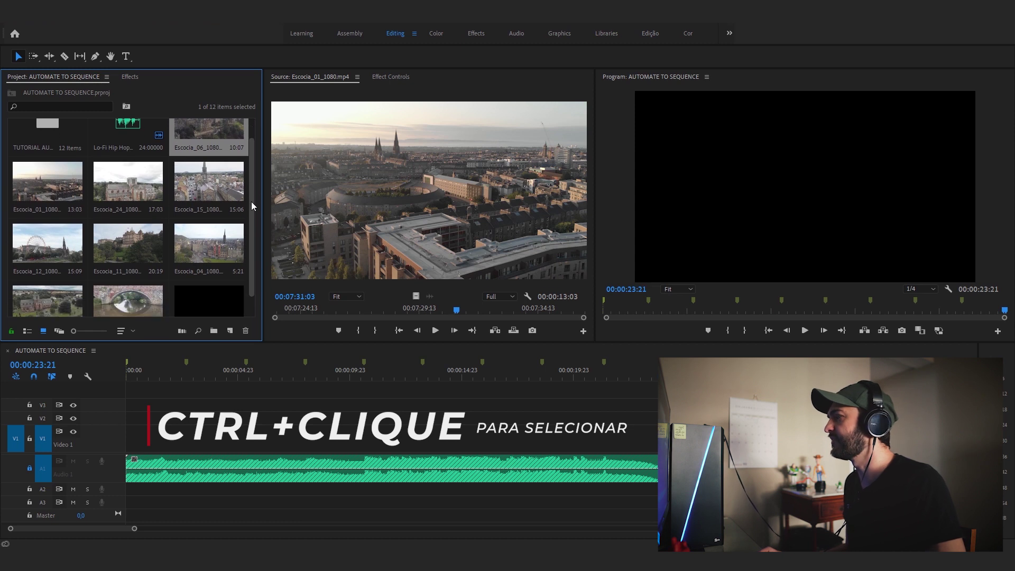
ctrl+click(131, 228)
ctrl+click(132, 172)
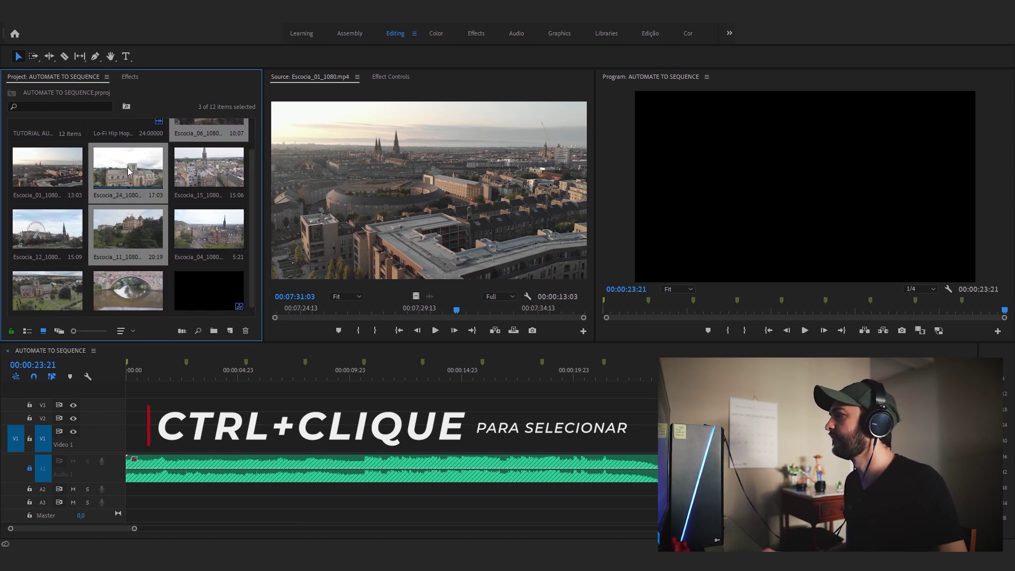
ctrl+click(48, 170)
ctrl+click(188, 169)
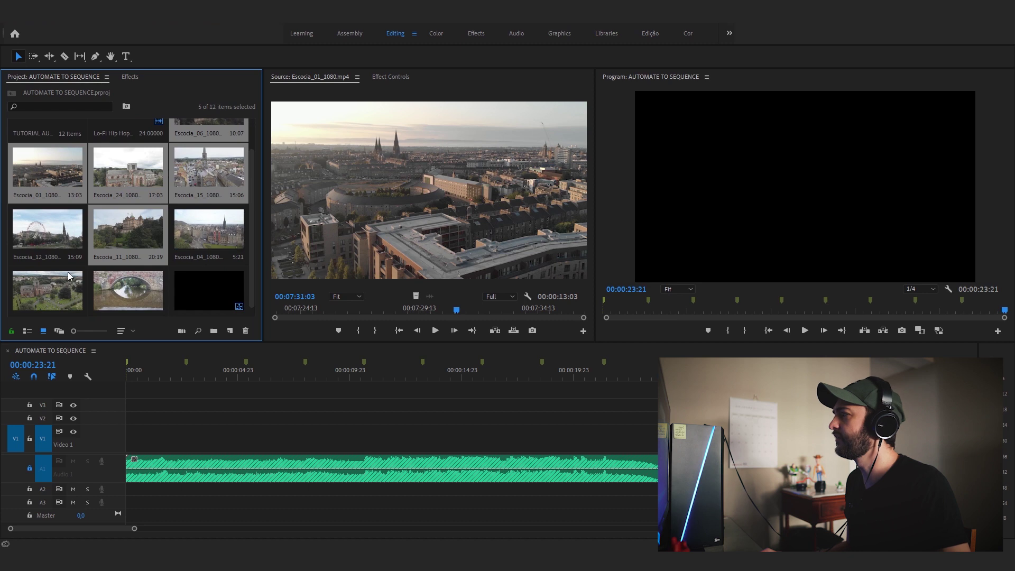
ctrl+click(48, 233)
ctrl+click(47, 290)
scroll(254, 264, up, 2)
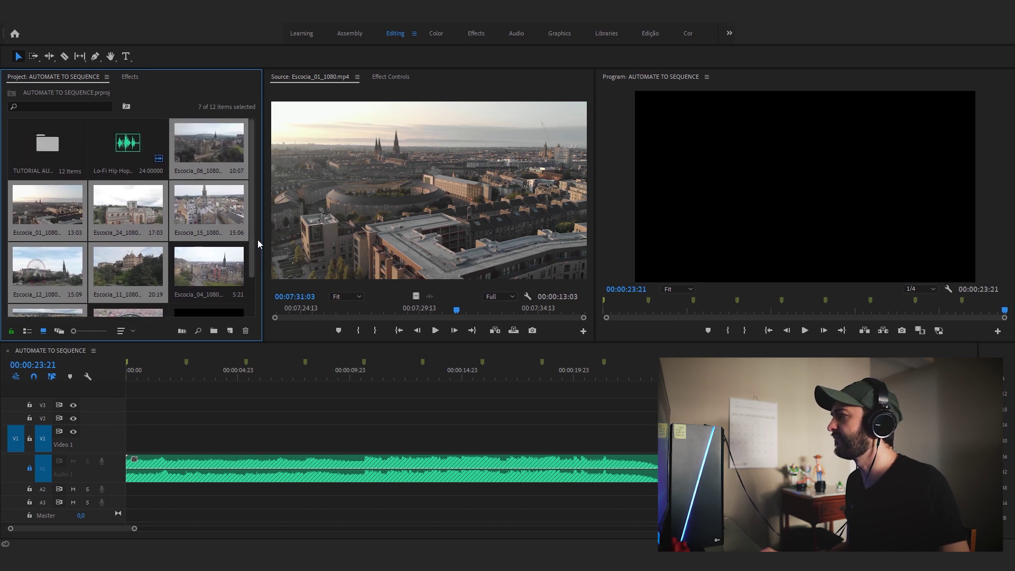
scroll(253, 261, down, 1)
scroll(253, 261, down, 1)
ctrl+click(214, 224)
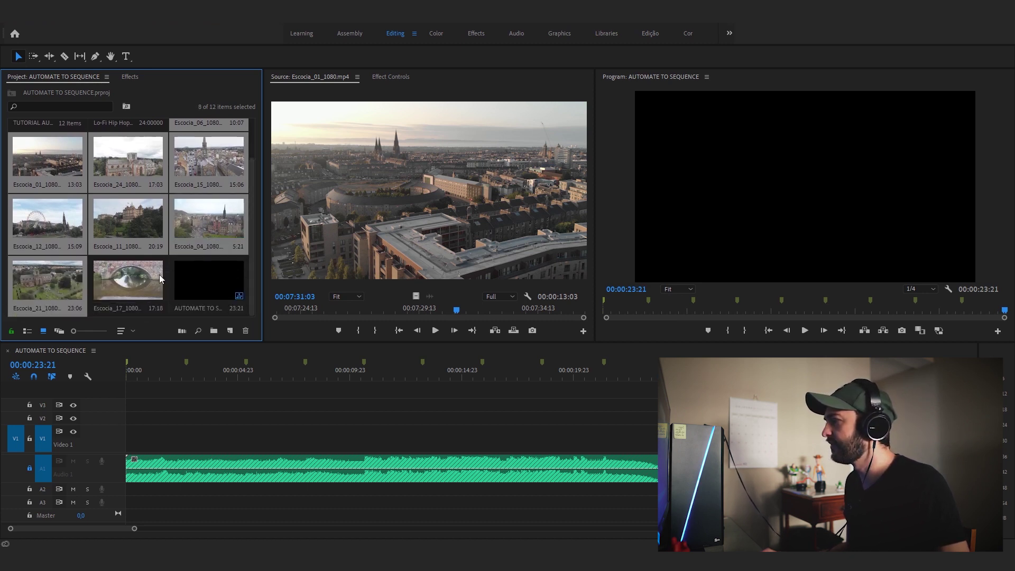
ctrl+click(161, 279)
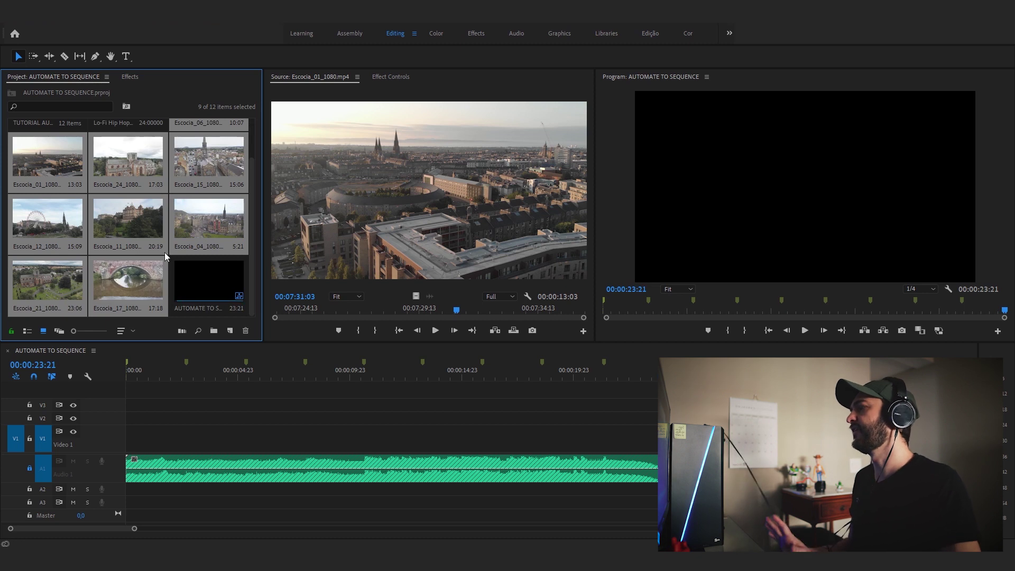
Step: Open Automate To Sequence with Selection Order ordering and At Unnumbered Markers placement
click(181, 331)
click(384, 117)
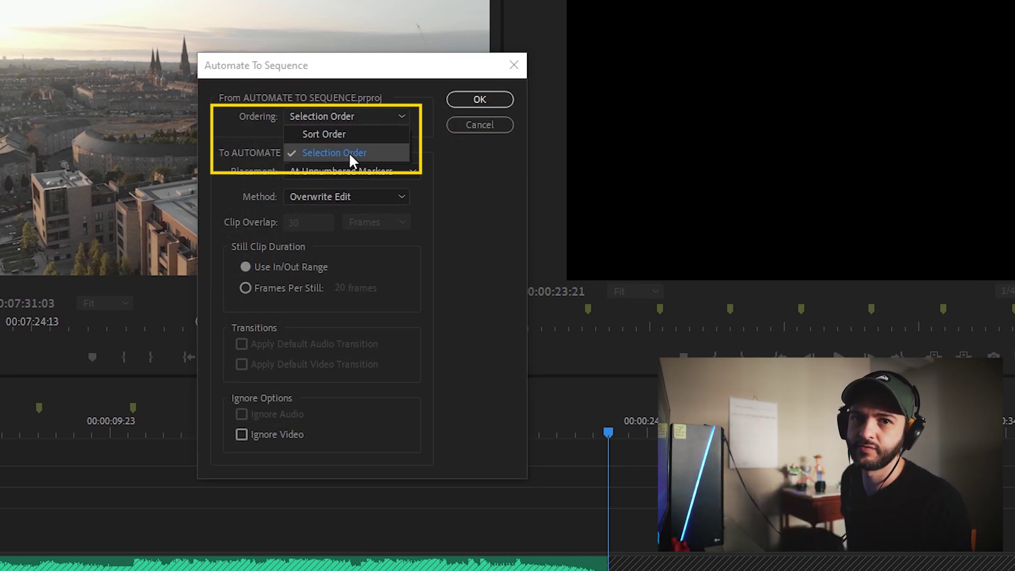
click(349, 152)
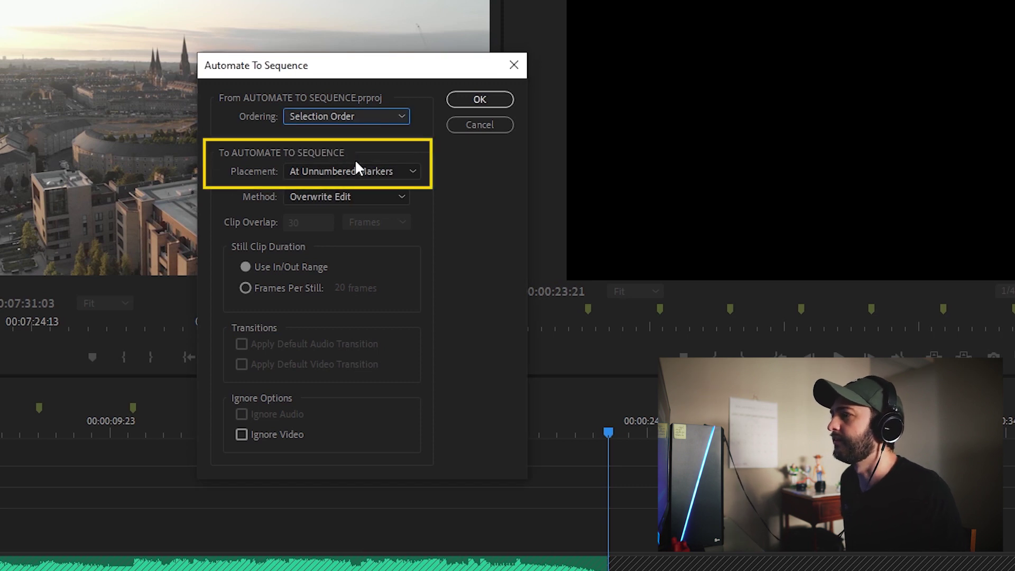
click(360, 170)
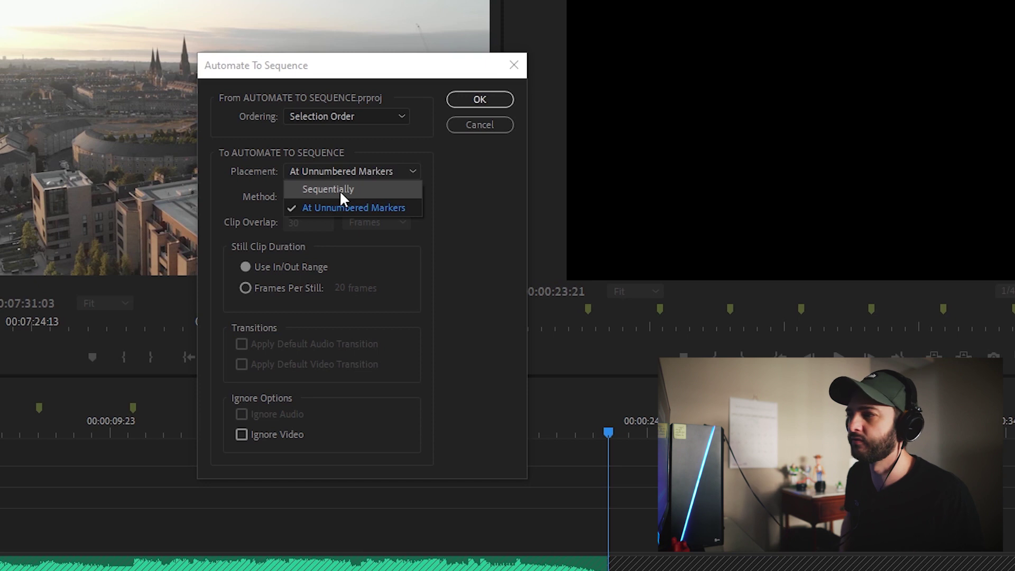
click(396, 203)
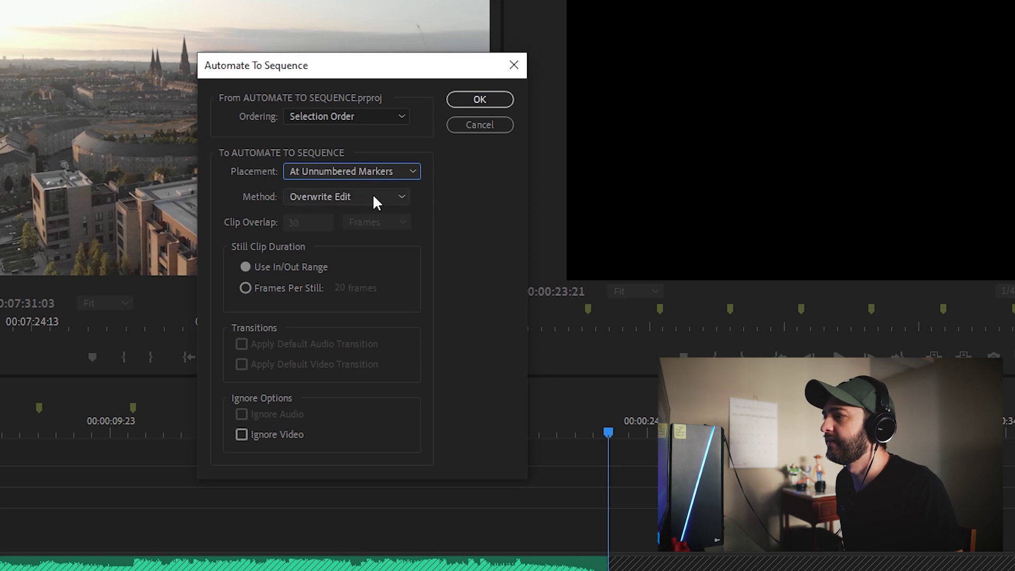
Step: Keep the Overwrite Edit method and set still clip duration to Use In/Out Range
click(373, 196)
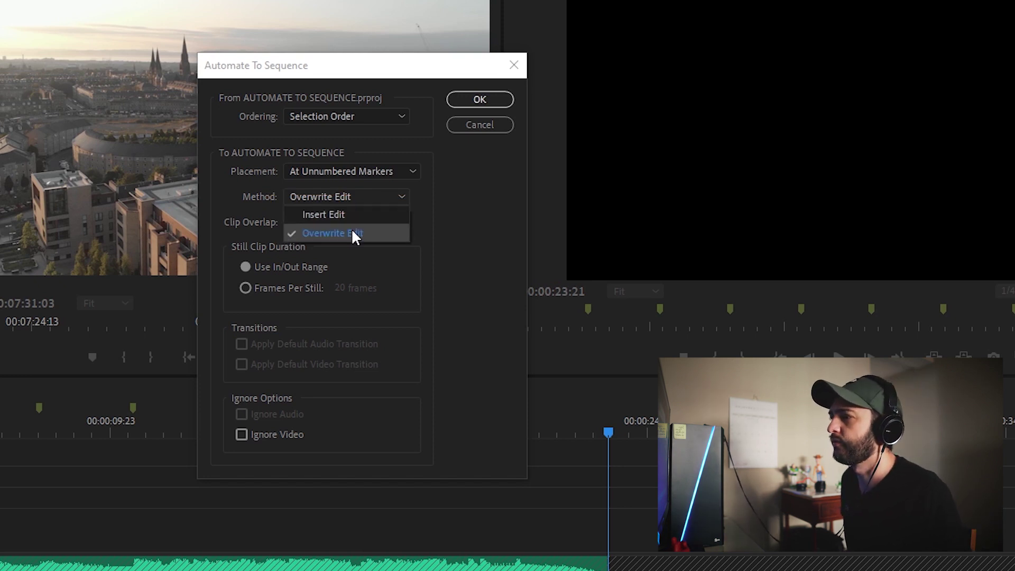
click(351, 233)
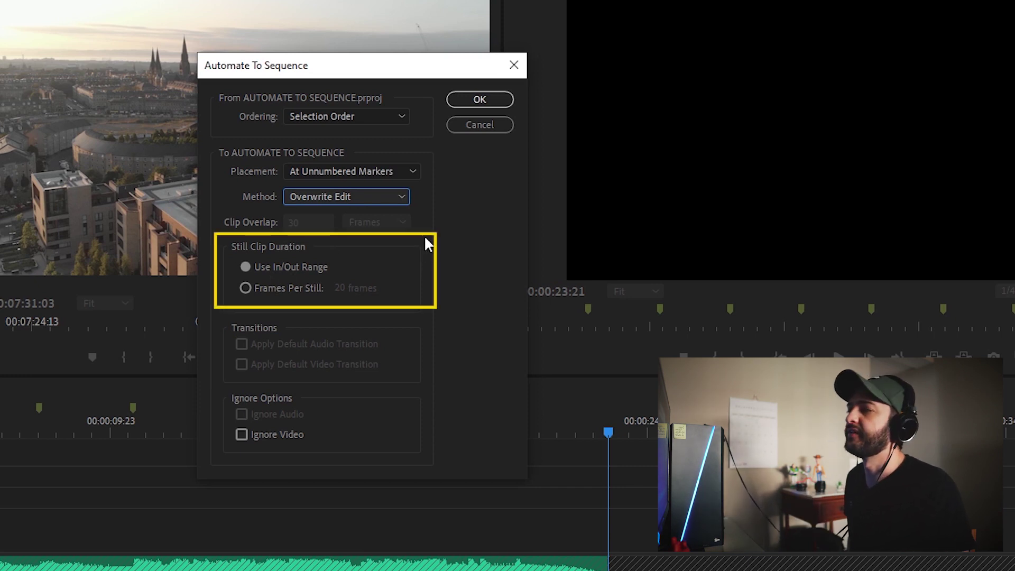
click(244, 266)
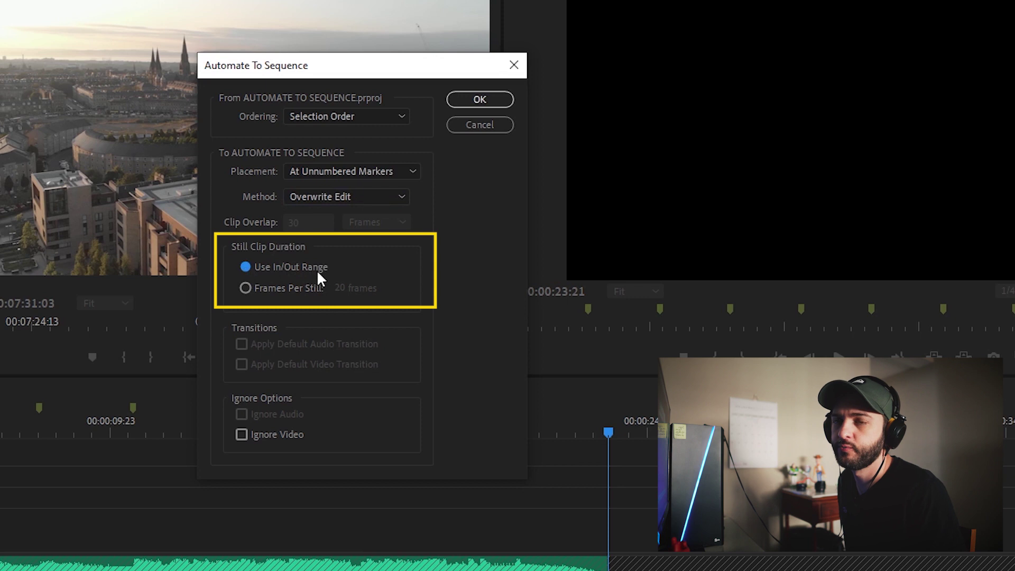
click(245, 288)
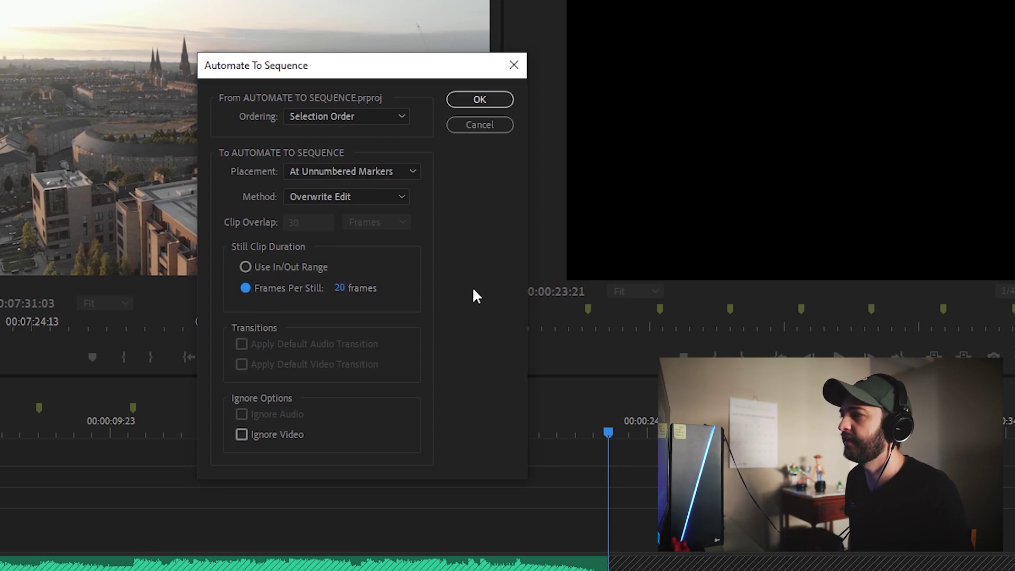
click(247, 265)
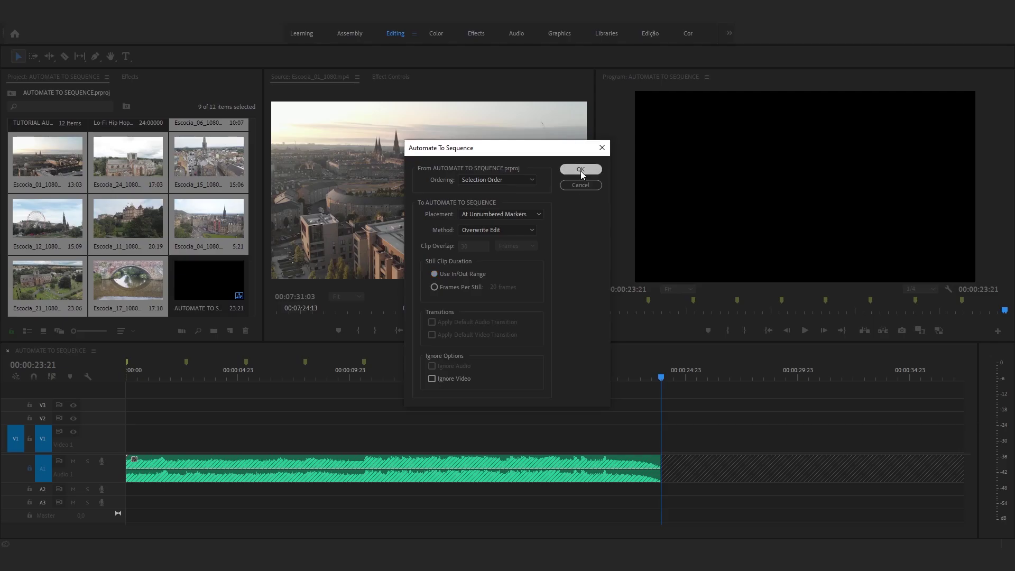
Step: Apply the automated placement, then undo it and move the playhead earlier
click(580, 169)
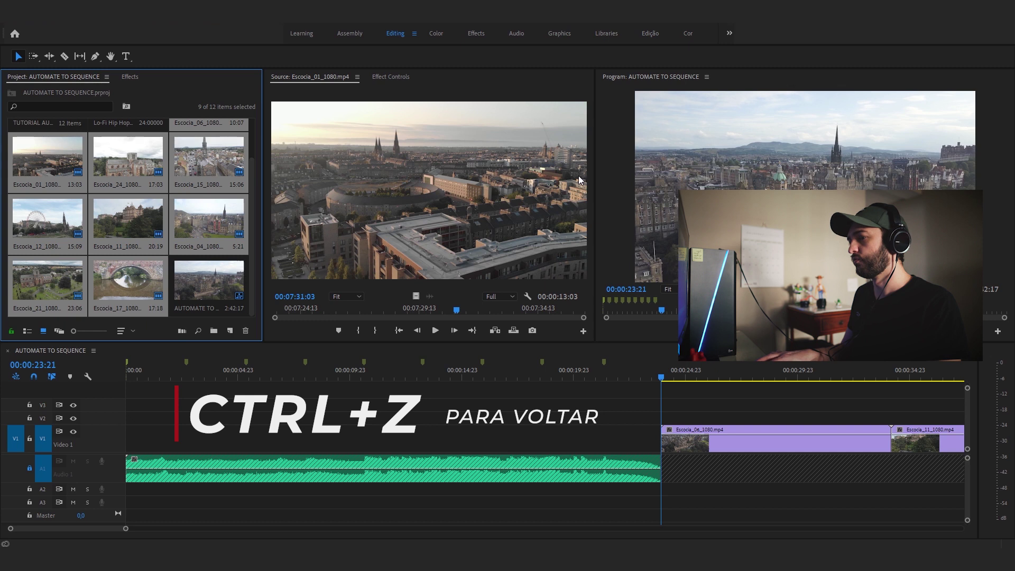
key(ctrl+z)
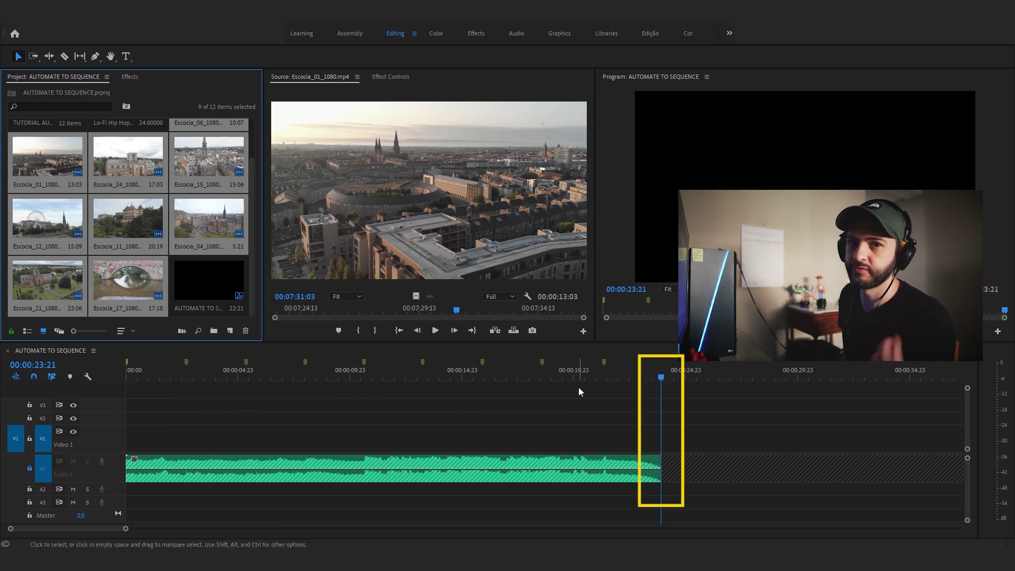
drag(646, 377, 233, 380)
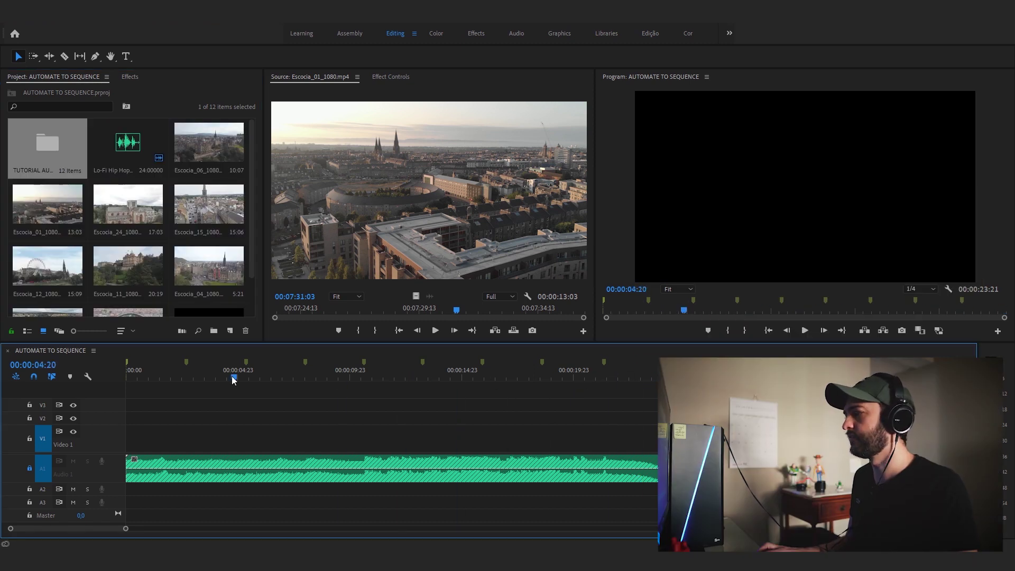
Step: Reselect nine Escocia clips, from Escocia_06 to Escocia_21, and reopen Automate To Sequence
click(221, 148)
ctrl+click(58, 210)
ctrl+click(209, 206)
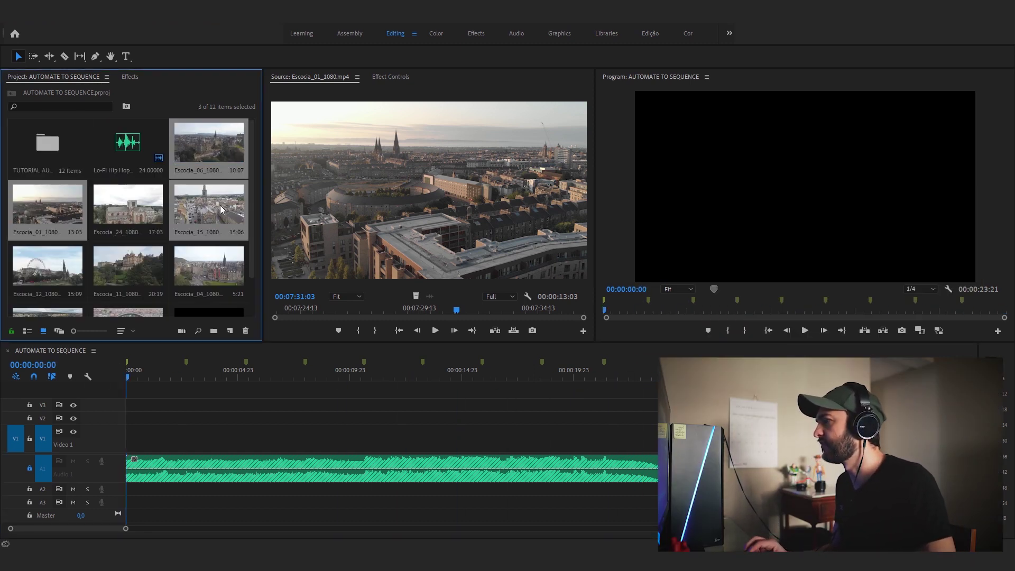
ctrl+click(125, 222)
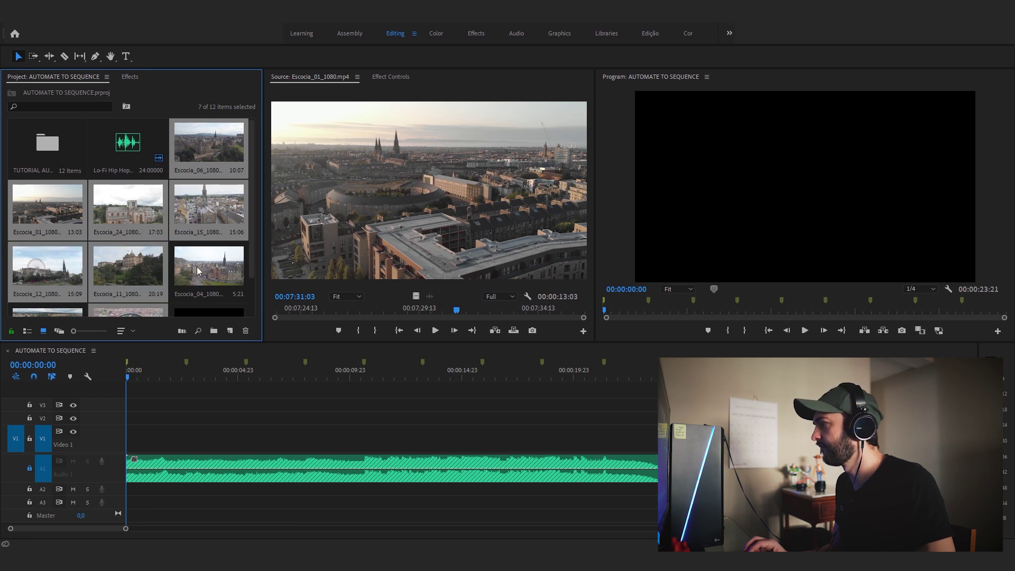
scroll(255, 263, down, 2)
ctrl+click(47, 281)
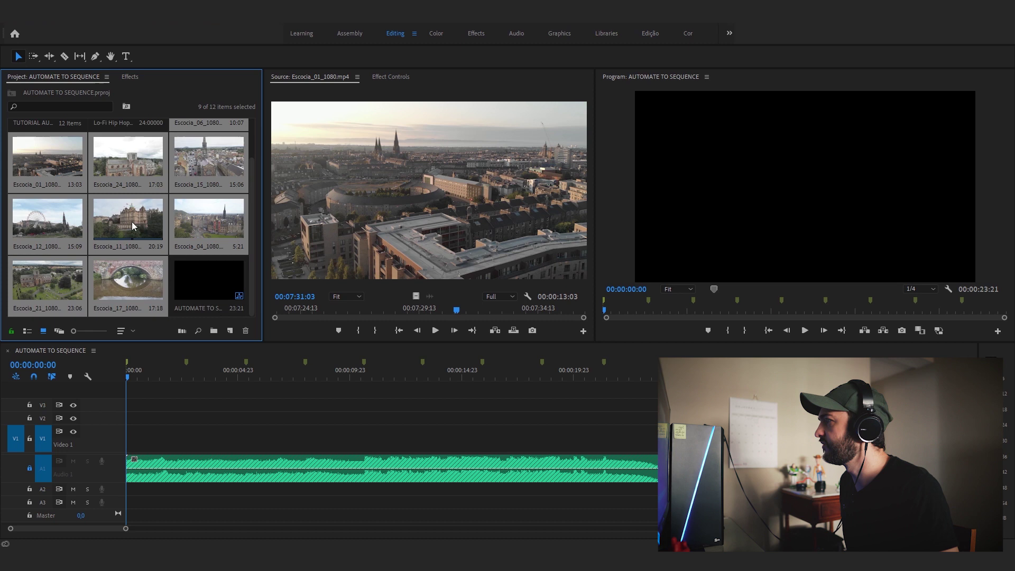
click(182, 331)
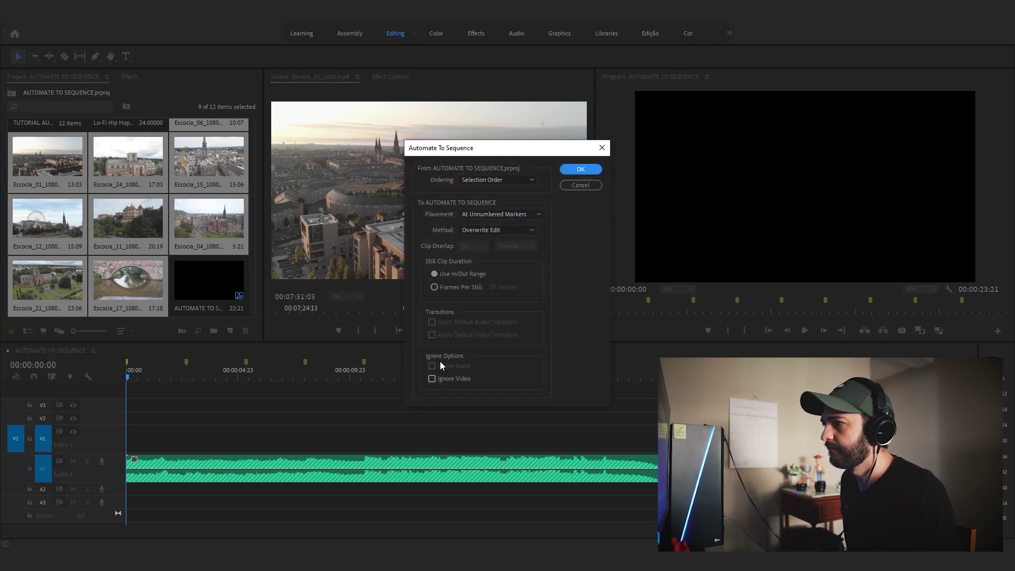
Step: Place the nine Escocia clips on the beat markers and play back the sequence
click(580, 170)
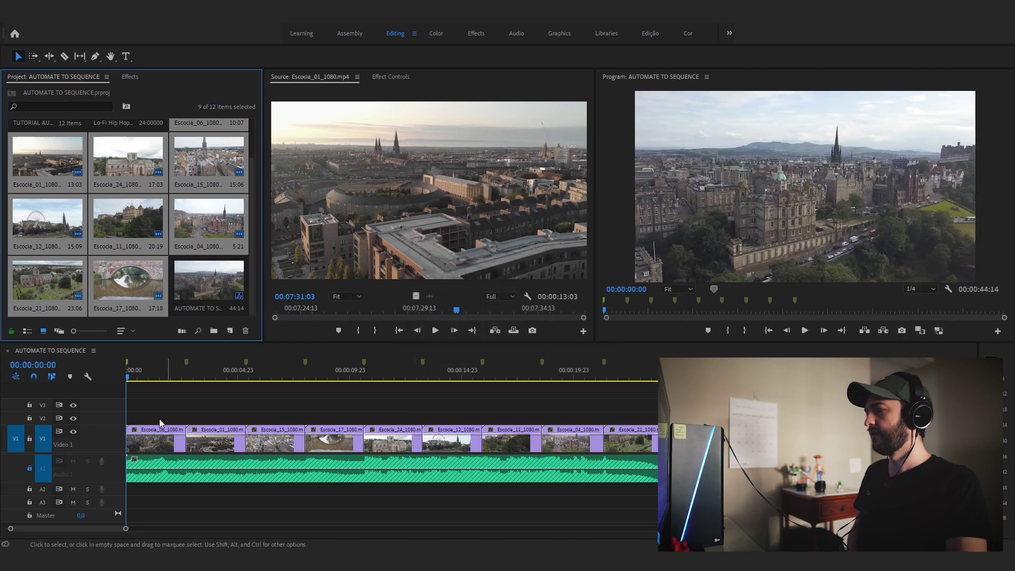
key(shift+3)
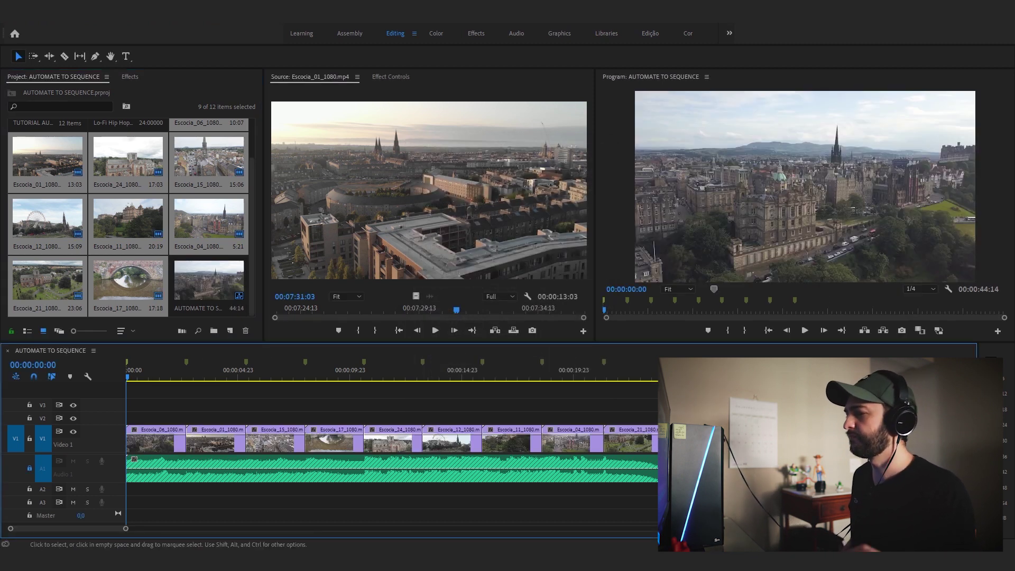
key(space)
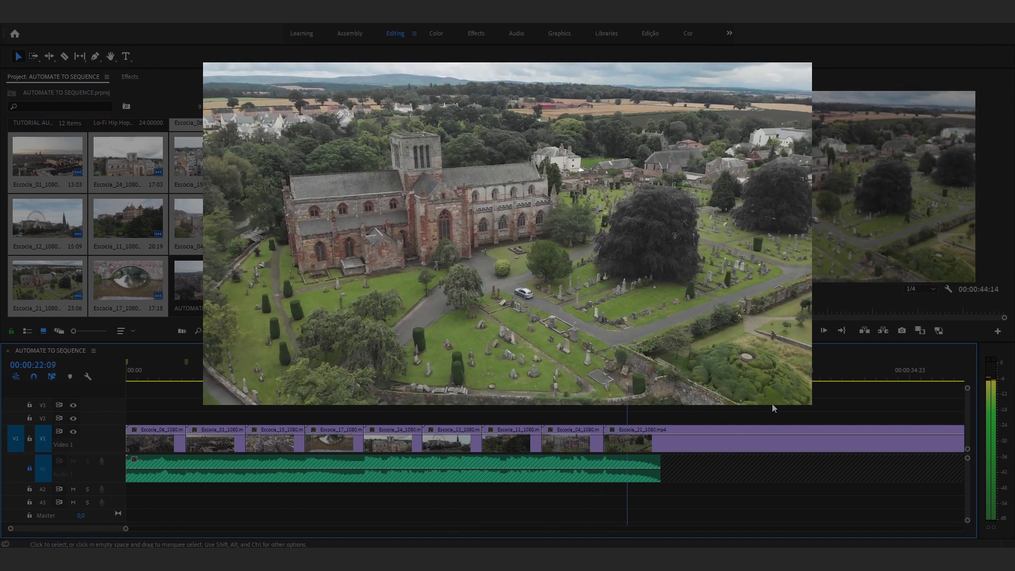
Step: Cut the last Escocia clip at the music's end at 00:00:23:21 and remove the excess
key(ctrl+k)
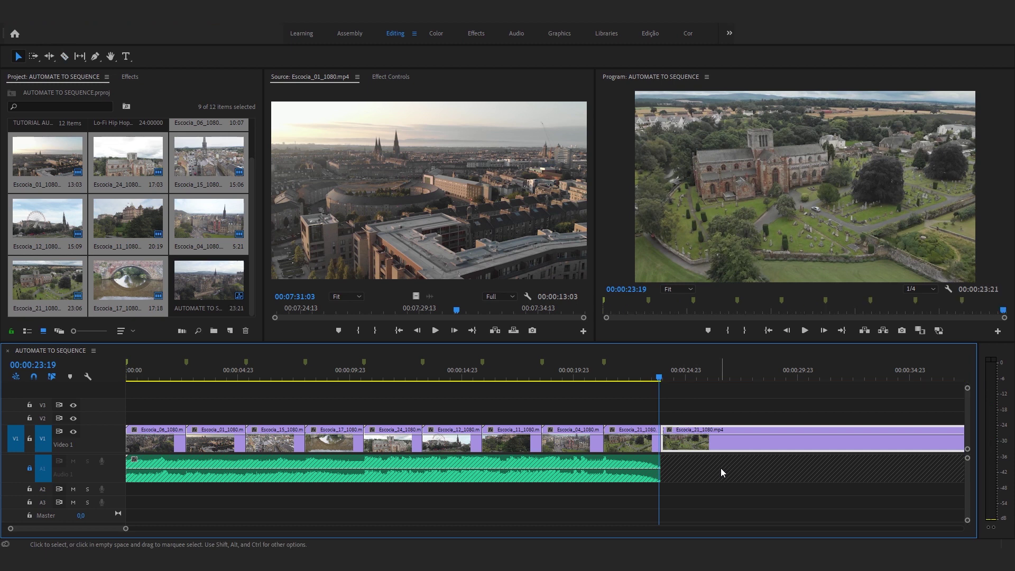
key(Delete)
click(660, 378)
Step: Add a lengthened Cross Dissolve fade-out to the final clip and review the ending
key(ctrl+d)
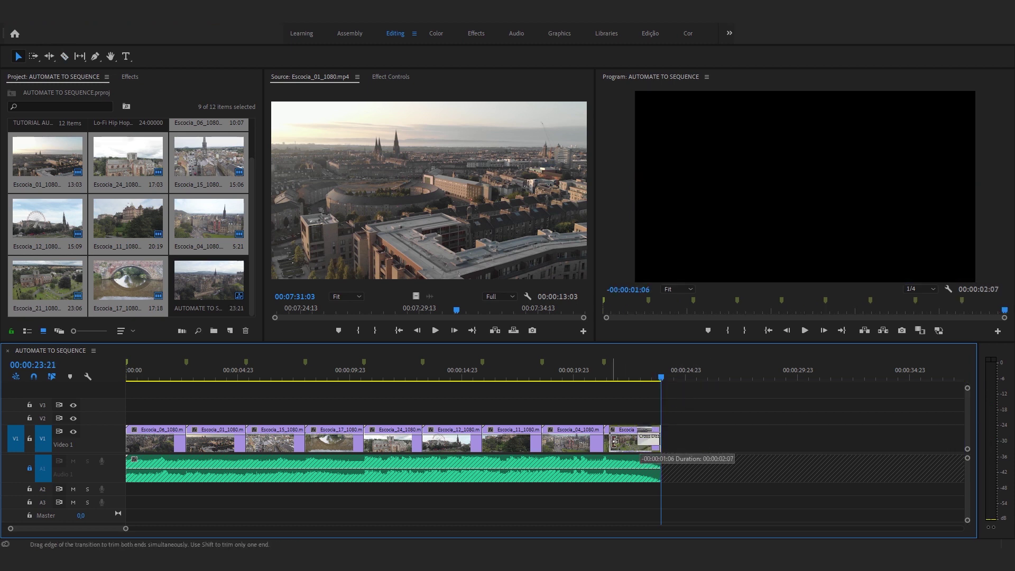
drag(615, 441, 605, 441)
click(578, 378)
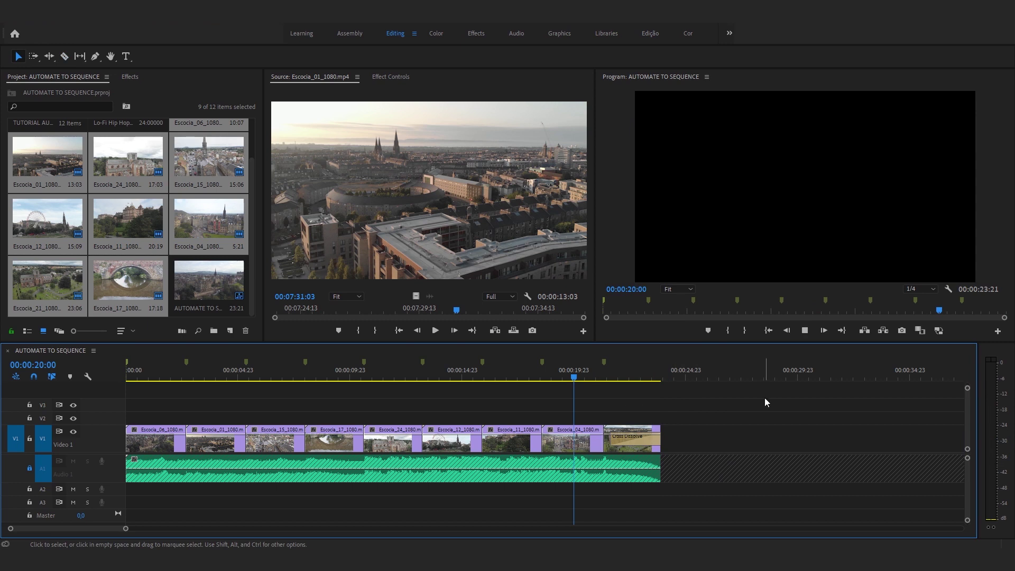
key(space)
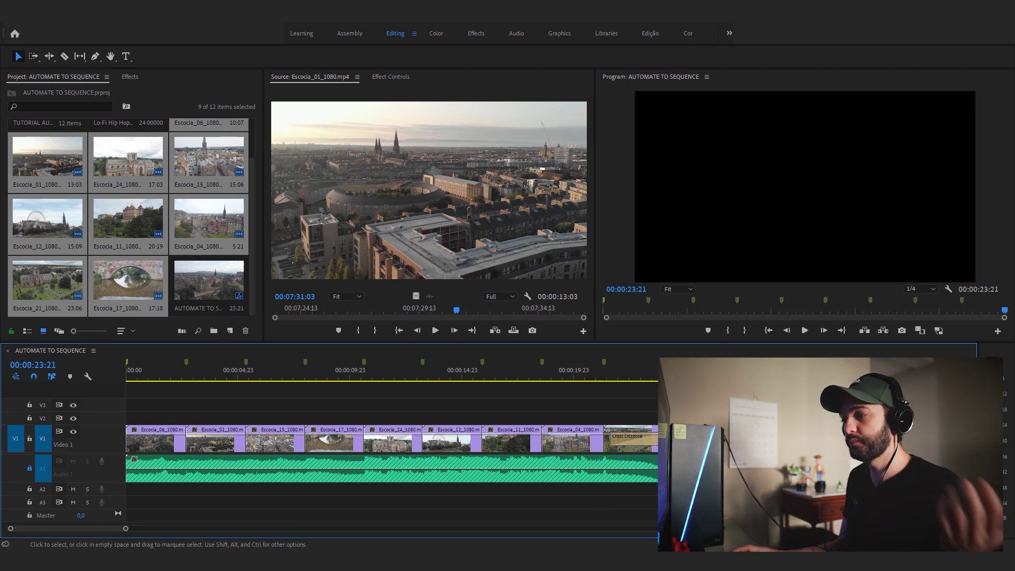
drag(566, 379, 161, 380)
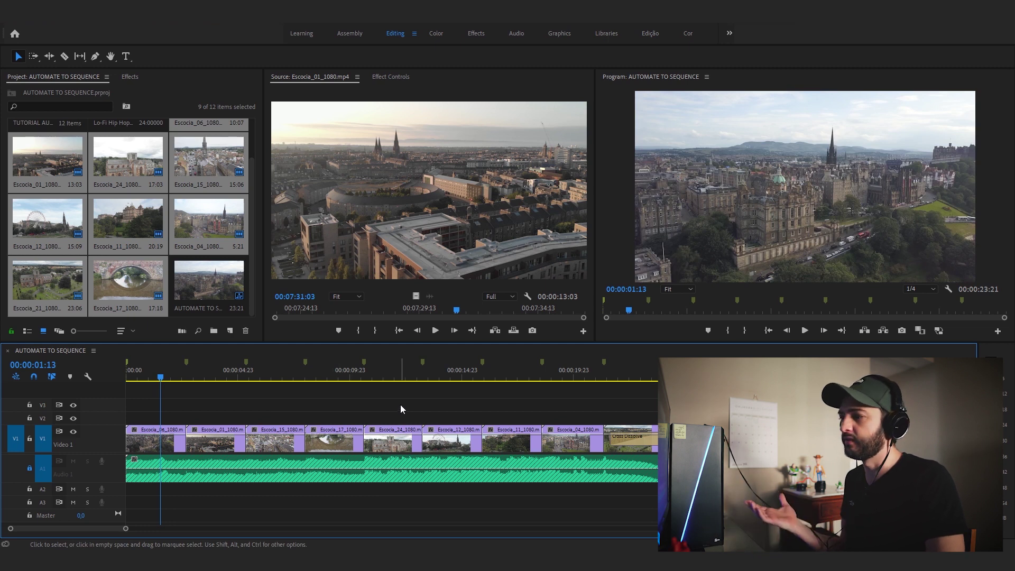
key(Down)
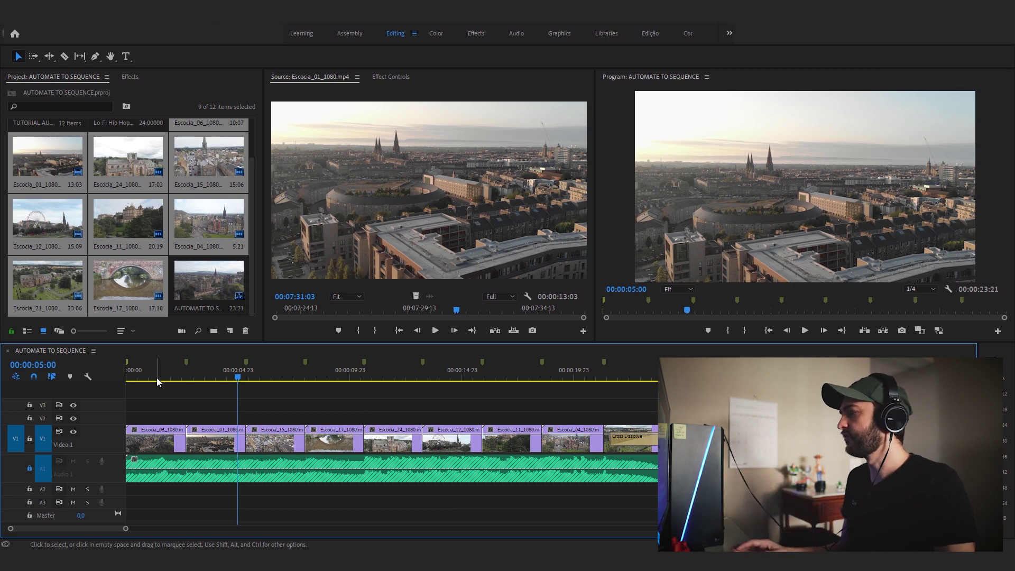
key(Home)
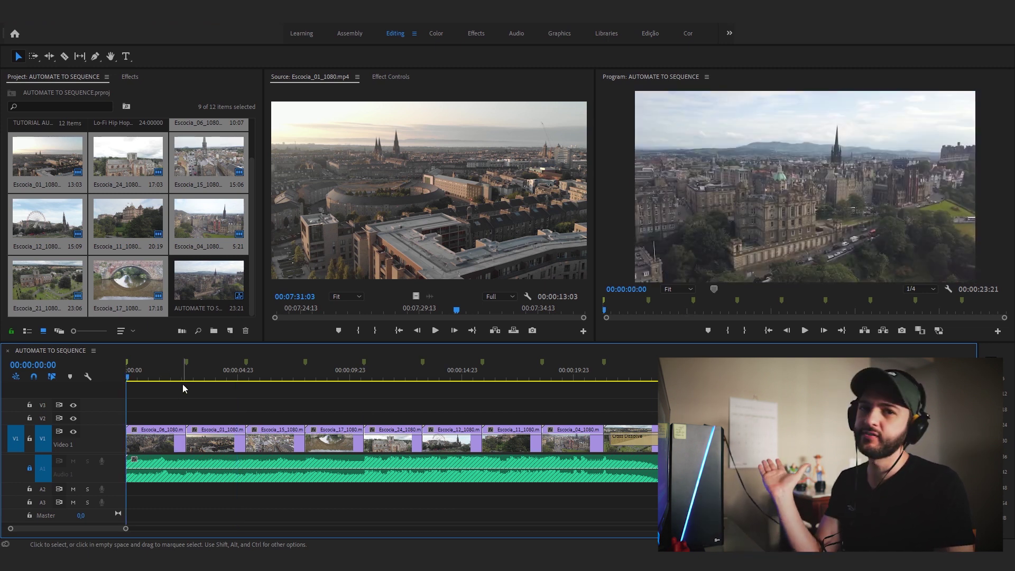